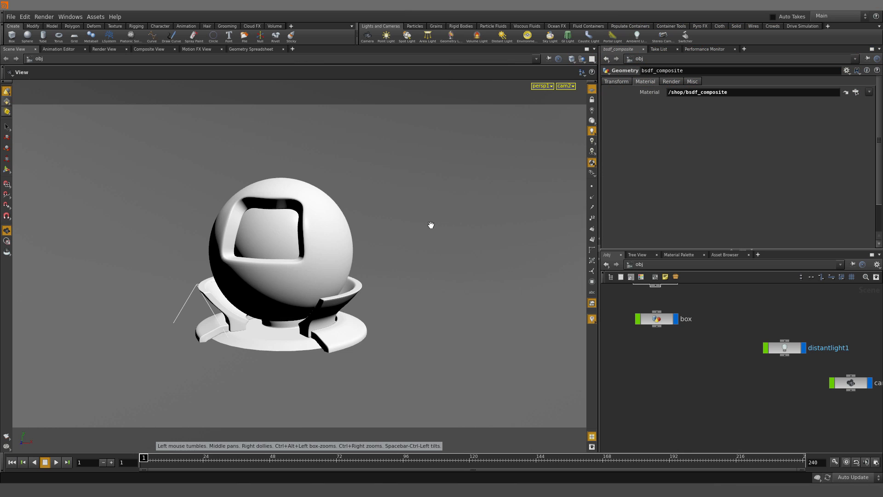
# - Open the bsdf_composite shader network in the shop context and maximize the network editor
pyautogui.moveTo(430, 227)
pyautogui.mouseDown()
pyautogui.moveTo(390, 244)
pyautogui.moveTo(457, 244)
pyautogui.moveTo(471, 229)
pyautogui.moveTo(552, 221)
pyautogui.moveTo(388, 246)
pyautogui.moveTo(341, 206)
pyautogui.moveTo(440, 222)
pyautogui.moveTo(456, 240)
pyautogui.moveTo(488, 246)
pyautogui.moveTo(475, 256)
pyautogui.moveTo(495, 248)
pyautogui.moveTo(442, 243)
pyautogui.moveTo(448, 233)
pyautogui.mouseUp()
pyautogui.moveTo(720, 321); pyautogui.dragTo(735, 377, button='middle')
pyautogui.click(640, 265)
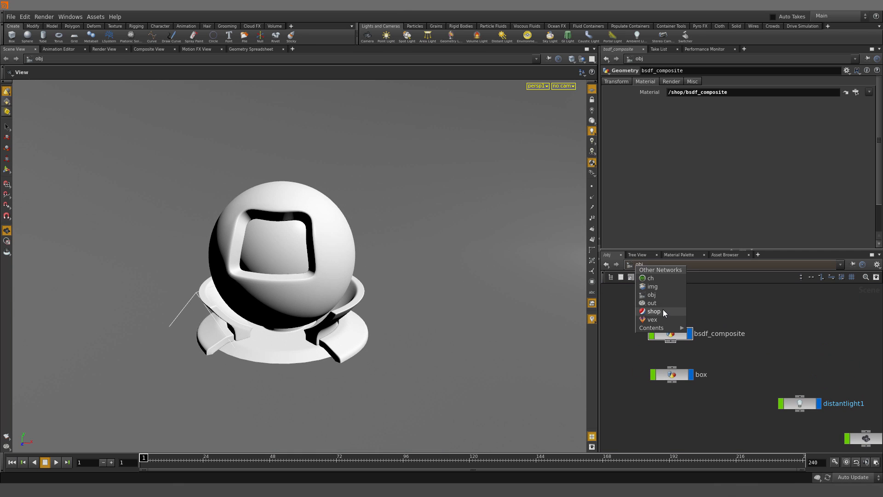
pyautogui.click(654, 311)
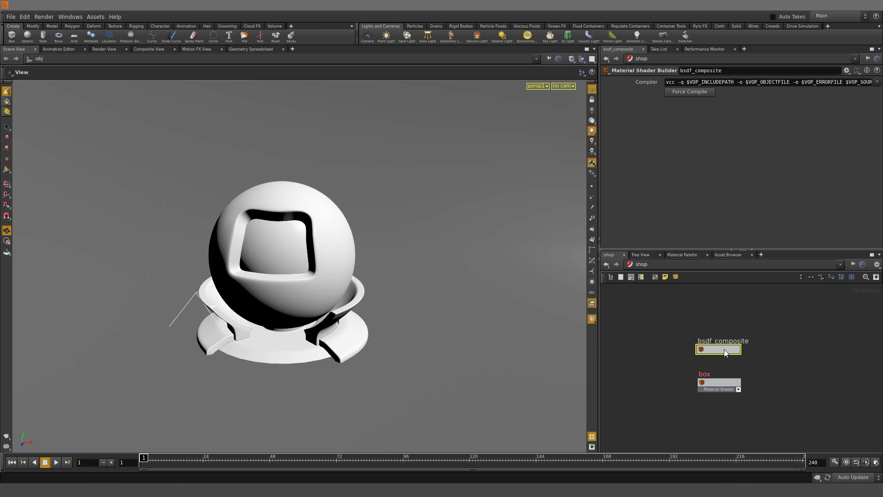
pyautogui.doubleClick(724, 350)
pyautogui.moveTo(731, 346); pyautogui.dragTo(764, 397, button='middle')
pyautogui.scroll(2, 768, 395)
pyautogui.hotkey('ctrl', 'b')
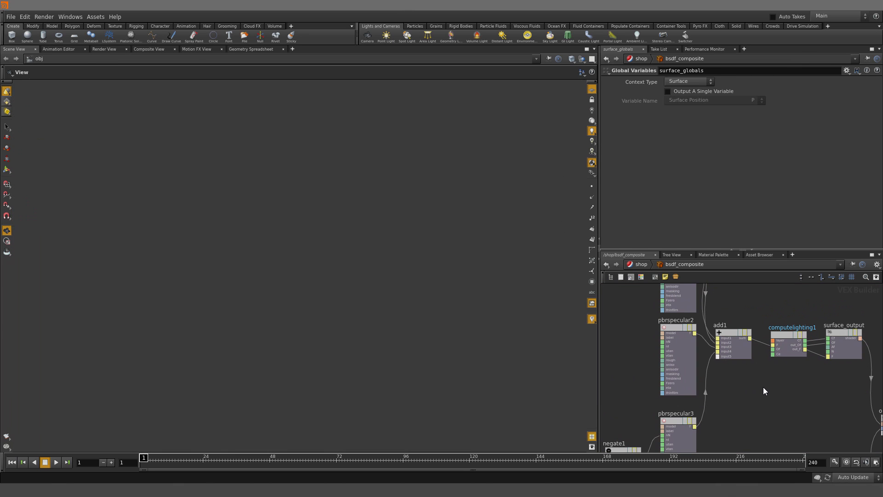
pyautogui.moveTo(577, 199); pyautogui.dragTo(589, 215, button='middle')
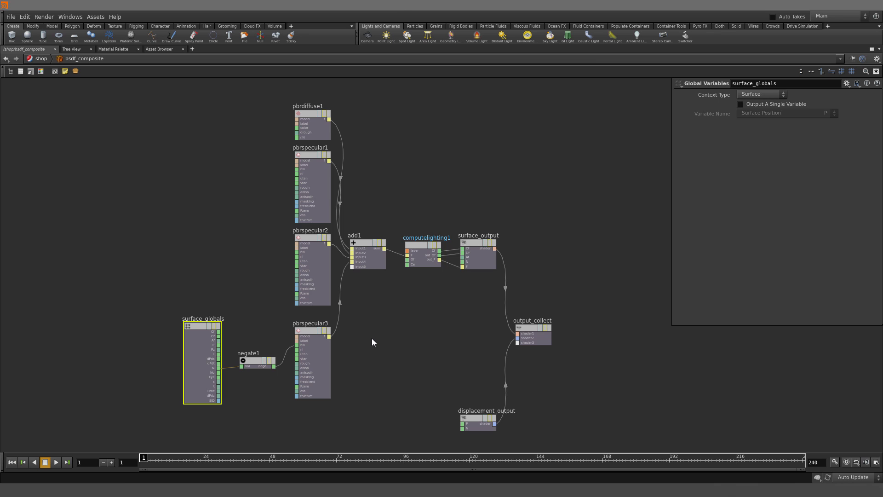
# - Examine the parameters of the pbrdiffuse1 and pbrspecular1 nodes, including their component labels, color and roughness
pyautogui.scroll(6, 313, 133)
pyautogui.moveTo(315, 136); pyautogui.dragTo(470, 234, button='middle')
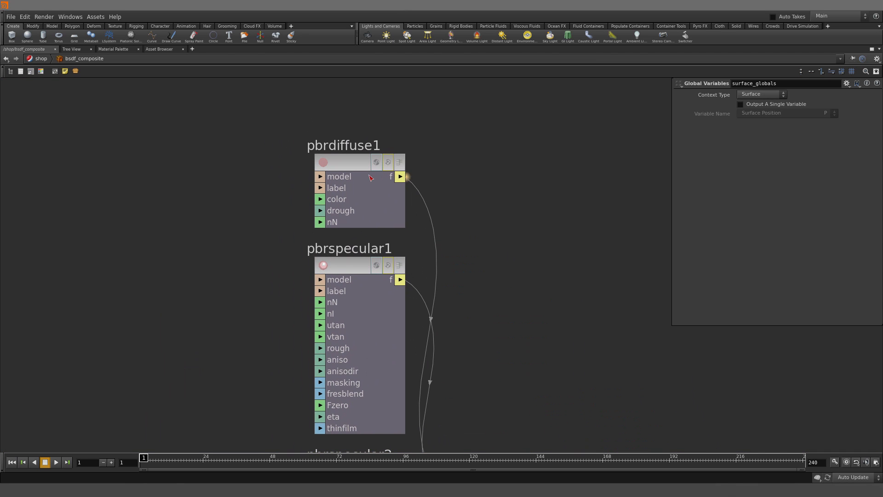
pyautogui.click(356, 165)
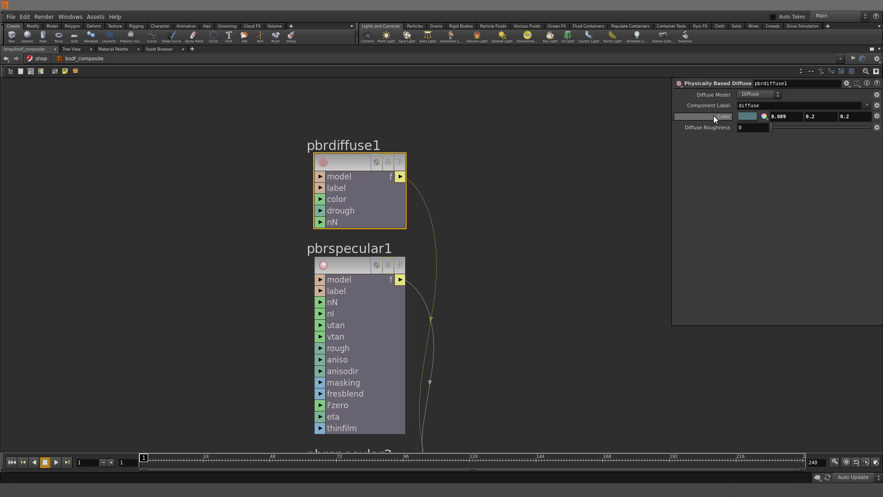
pyautogui.click(768, 106)
pyautogui.click(348, 265)
pyautogui.scroll(-2, 494, 271)
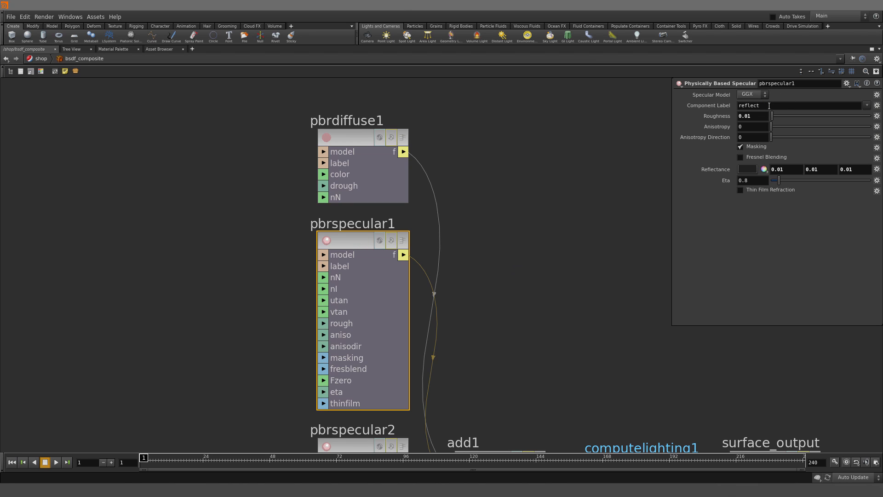
pyautogui.click(760, 116)
pyautogui.moveTo(574, 283); pyautogui.dragTo(573, 104, button='middle')
# - Examine the parameters of pbrspecular2 and pbrspecular3, including component label, roughness and the negated normal input
pyautogui.moveTo(380, 223); pyautogui.dragTo(380, 235)
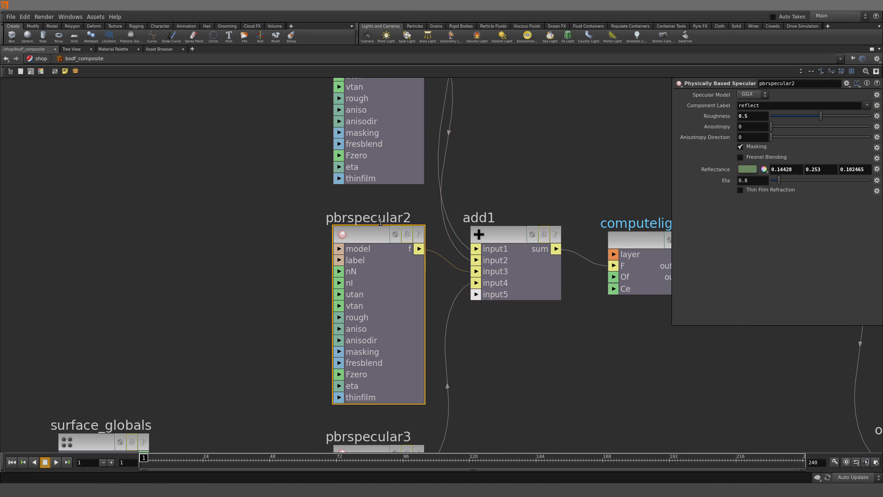
pyautogui.click(757, 116)
pyautogui.moveTo(585, 202); pyautogui.dragTo(581, 144, button='middle')
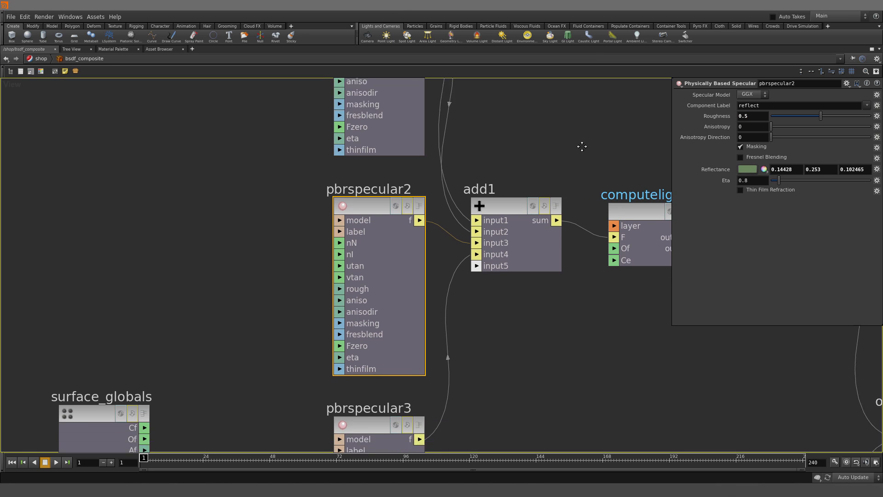
pyautogui.moveTo(603, 327); pyautogui.dragTo(590, 91, button='middle')
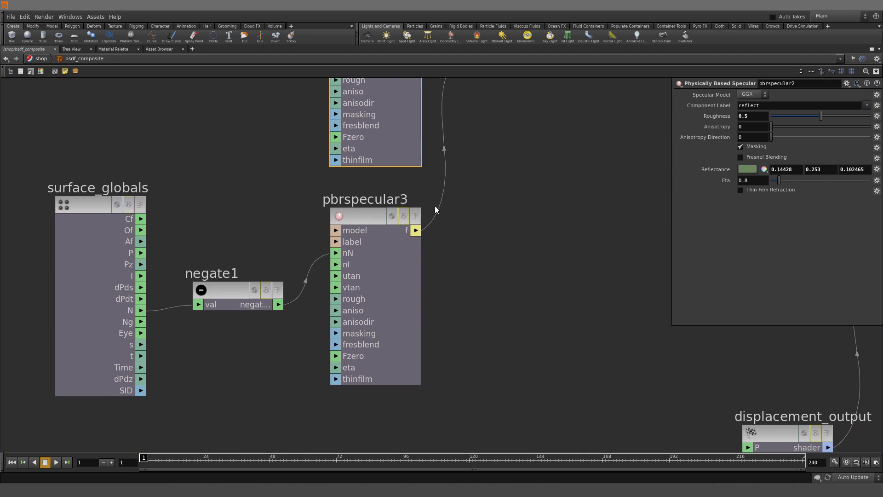
pyautogui.click(369, 214)
pyautogui.moveTo(549, 204); pyautogui.dragTo(551, 220, button='middle')
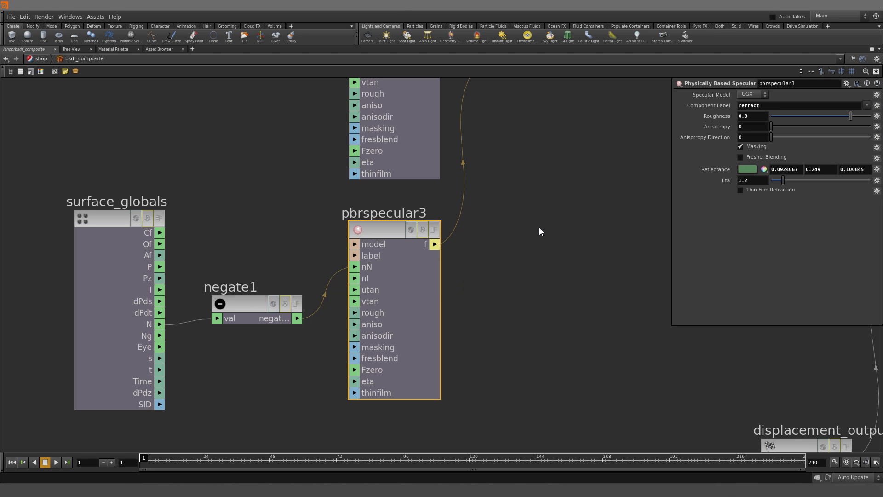
pyautogui.moveTo(551, 263); pyautogui.dragTo(593, 420, button='middle')
pyautogui.moveTo(598, 311); pyautogui.dragTo(567, 347, button='middle')
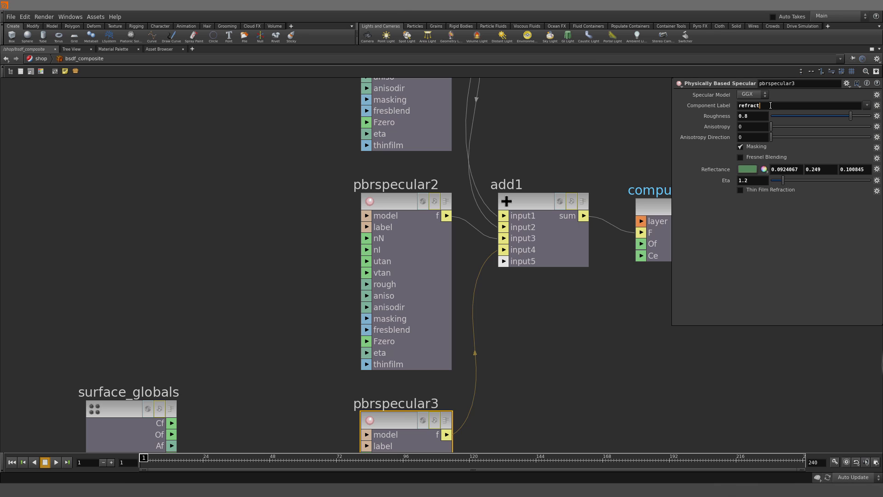
pyautogui.moveTo(598, 333); pyautogui.dragTo(566, 279, button='middle')
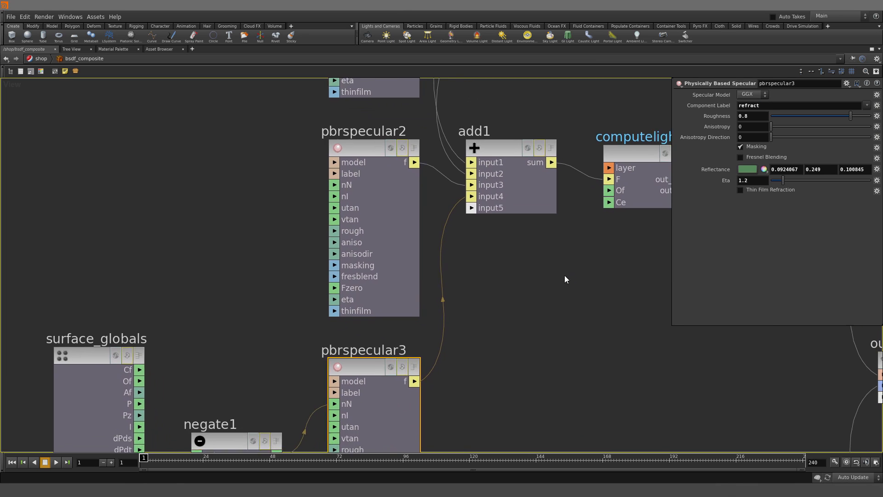
pyautogui.scroll(-4, 565, 275)
pyautogui.scroll(3, 559, 338)
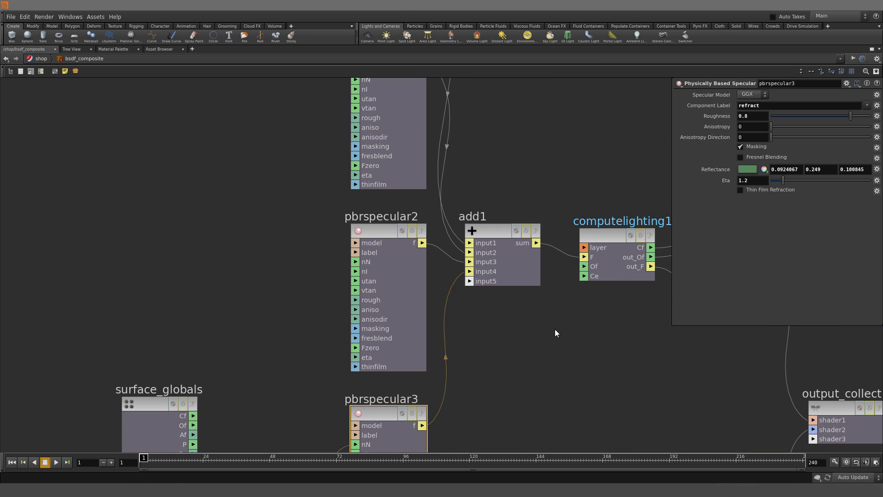
# - Inspect the add1 node's inputs and trace its sum through computelighting1 to surface_output
pyautogui.click(491, 230)
pyautogui.moveTo(445, 195); pyautogui.dragTo(231, 186, button='middle')
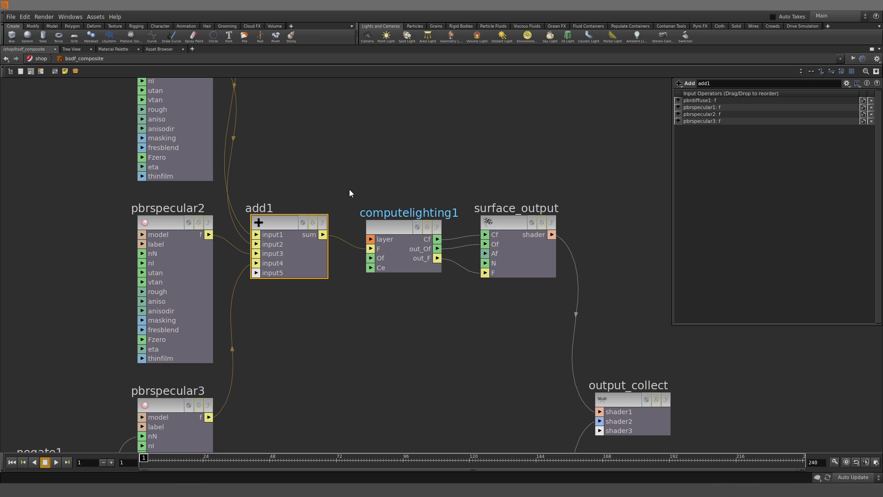
pyautogui.moveTo(350, 193); pyautogui.dragTo(276, 170, button='middle')
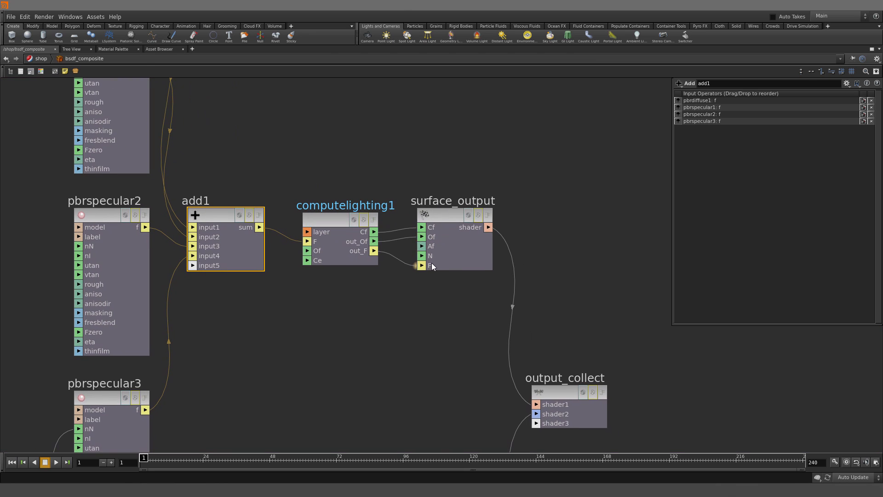
pyautogui.moveTo(341, 175); pyautogui.dragTo(478, 173, button='middle')
# - Restore the pane layout and render the combined shader with /out/mantra1 through the ROP camera
pyautogui.hotkey('ctrl', 'b')
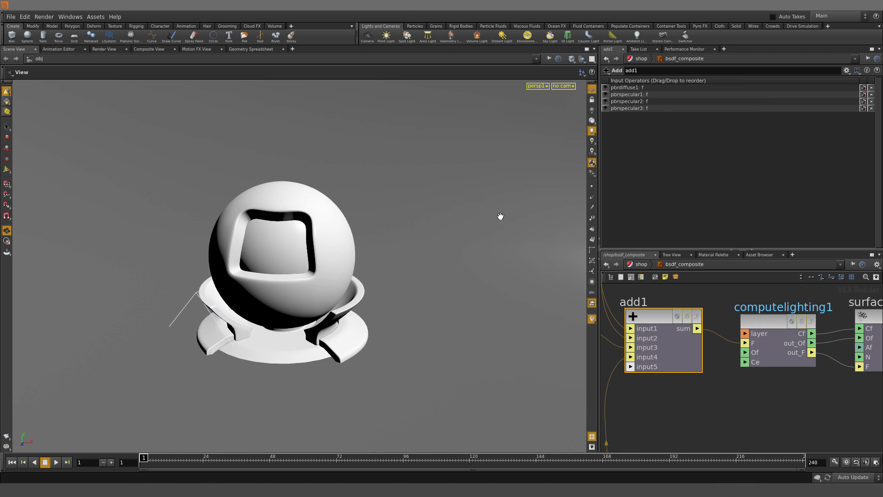
pyautogui.click(102, 50)
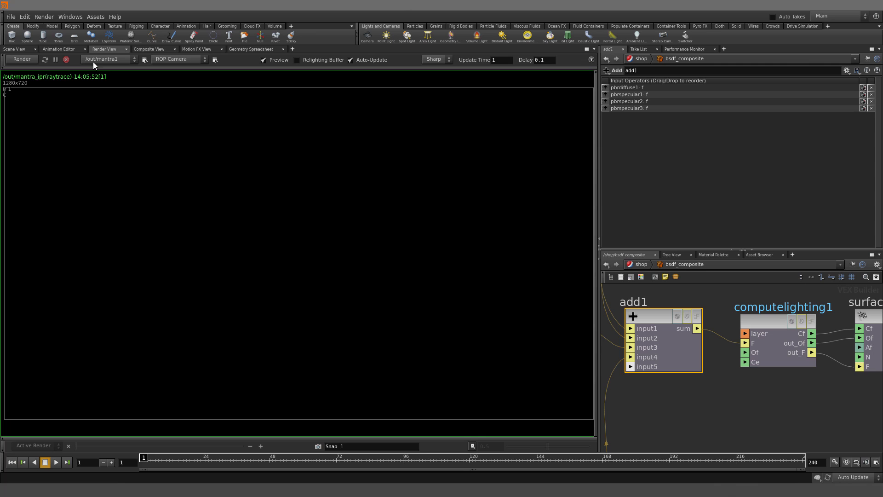
pyautogui.click(23, 59)
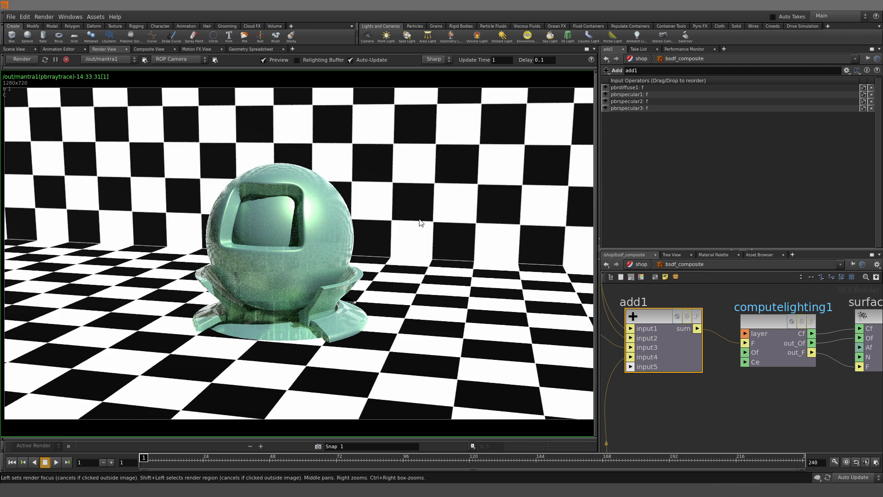
# - Store a snapshot of the combined shader render
pyautogui.moveTo(695, 390); pyautogui.dragTo(767, 416, button='middle')
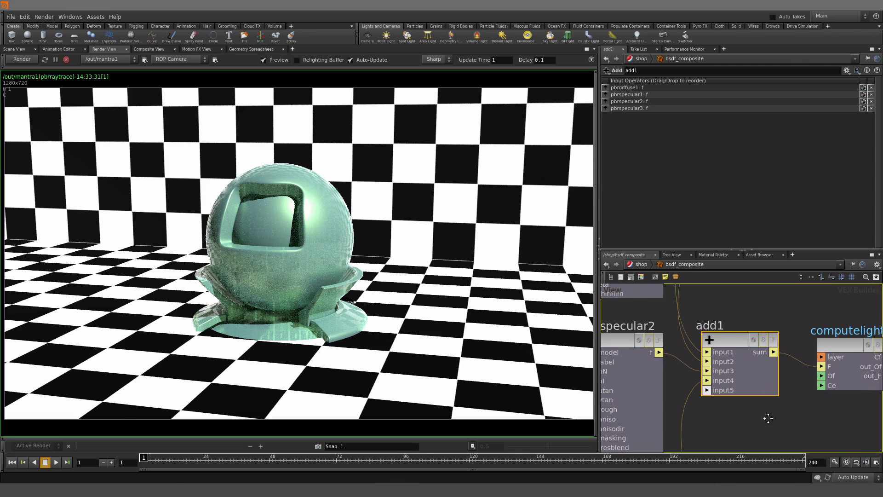
pyautogui.moveTo(736, 308); pyautogui.dragTo(745, 323, button='middle')
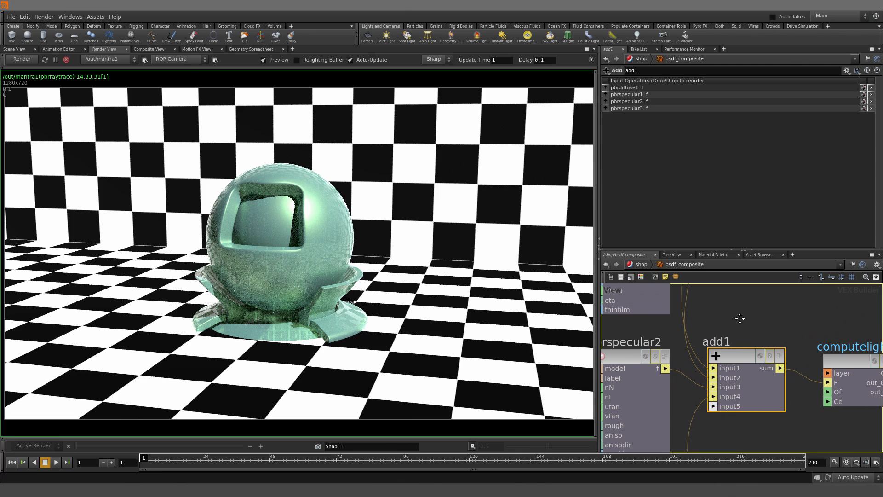
pyautogui.click(317, 446)
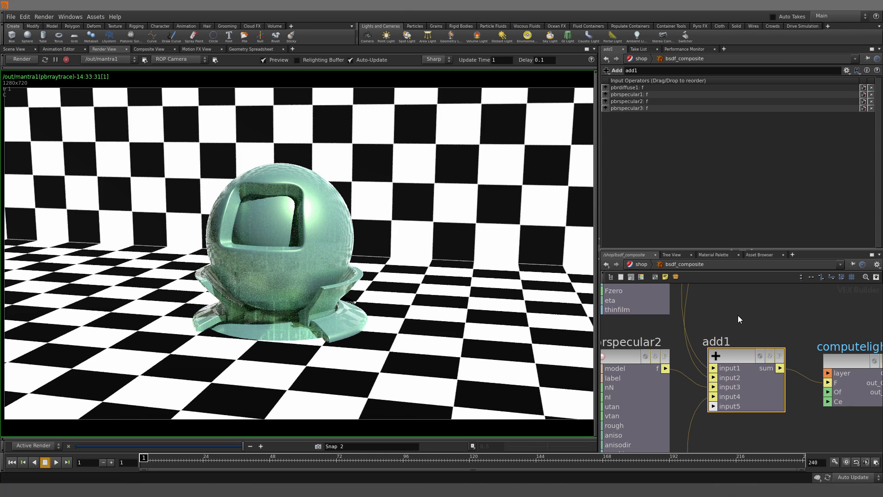
# - Connect pbrdiffuse1's f output directly to computelighting1's F input and render the diffuse component alone
pyautogui.moveTo(738, 316); pyautogui.dragTo(755, 331, button='middle')
pyautogui.scroll(-4, 755, 318)
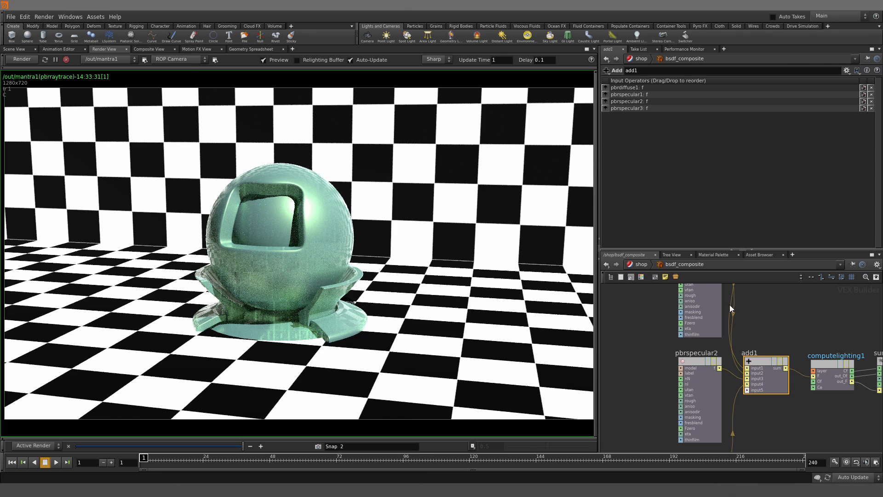
pyautogui.moveTo(774, 320); pyautogui.dragTo(719, 343, button='middle')
pyautogui.scroll(-2, 772, 300)
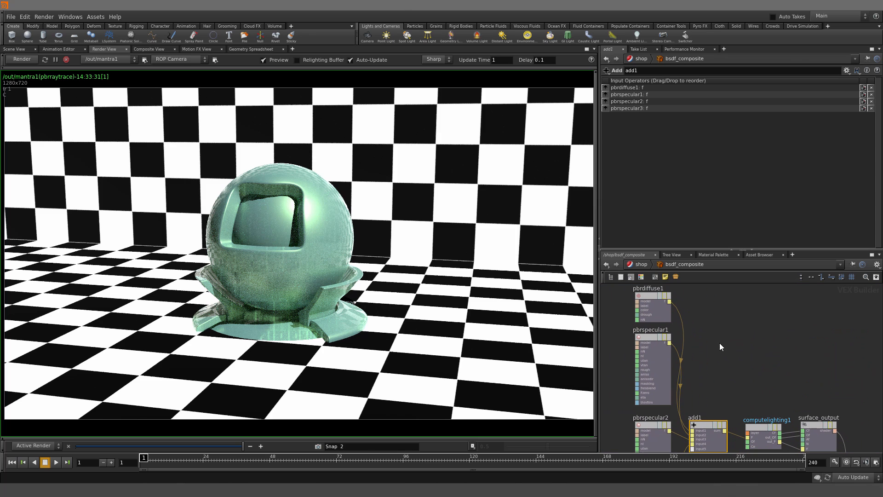
pyautogui.click(669, 301)
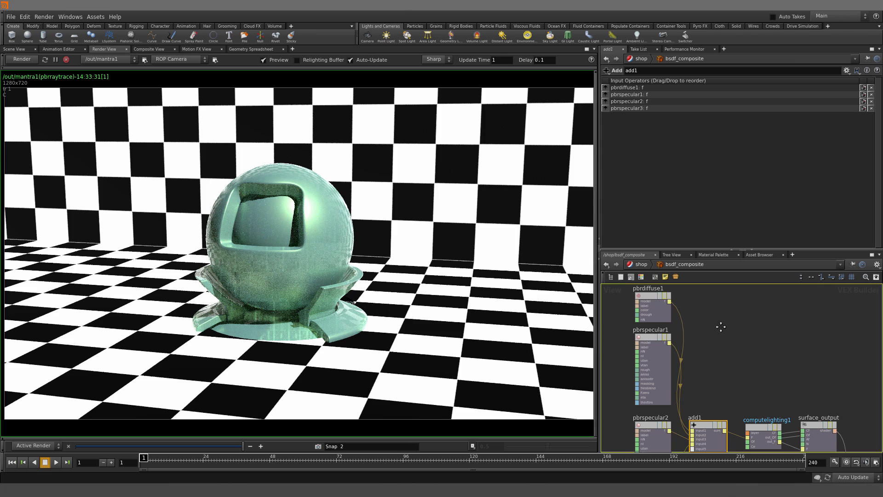
pyautogui.moveTo(719, 325); pyautogui.dragTo(715, 300, button='middle')
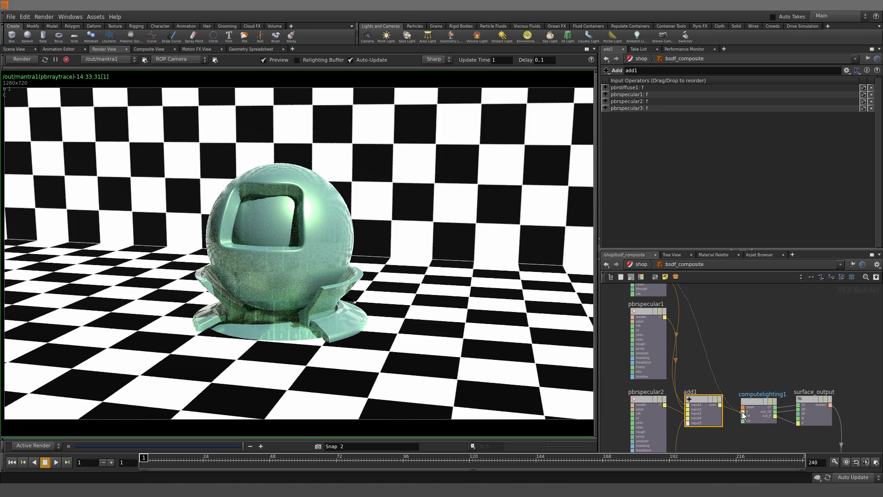
pyautogui.click(744, 413)
pyautogui.click(24, 59)
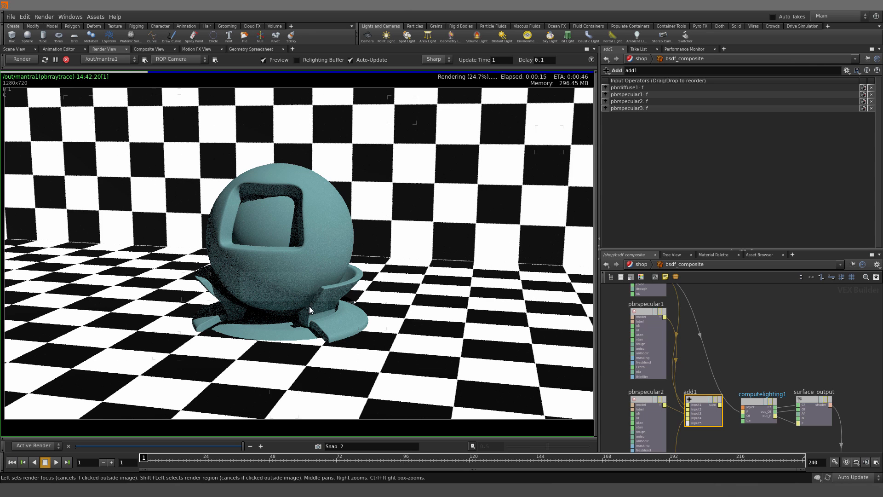
# - Connect pbrspecular1's f output to computelighting1's F input to render the first reflection alone
pyautogui.moveTo(739, 349); pyautogui.dragTo(749, 331, button='middle')
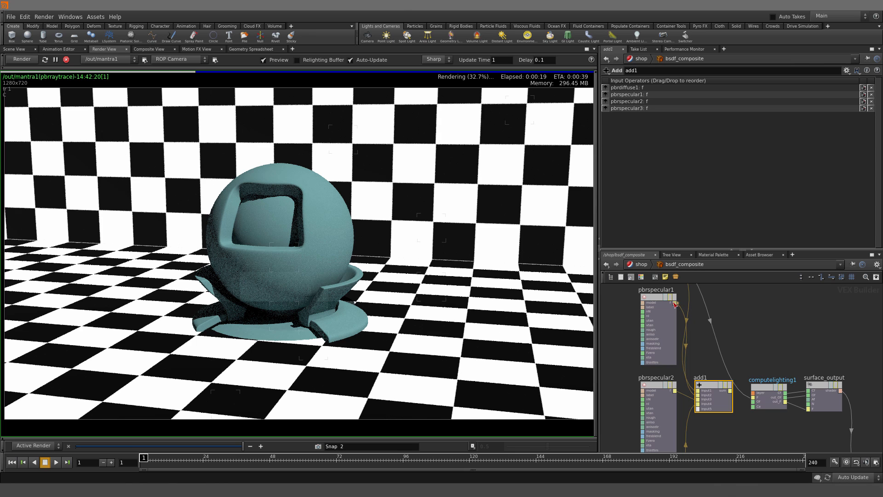
pyautogui.moveTo(695, 338); pyautogui.dragTo(757, 401)
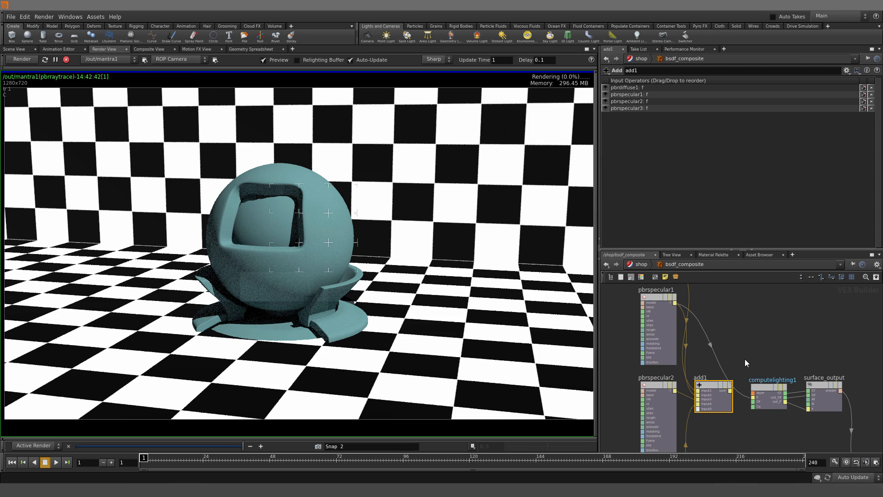
# - Connect pbrspecular2's f output to computelighting1's F input to render the rougher reflection alone
pyautogui.moveTo(739, 364); pyautogui.dragTo(752, 323, button='middle')
pyautogui.moveTo(754, 370); pyautogui.dragTo(753, 357, button='middle')
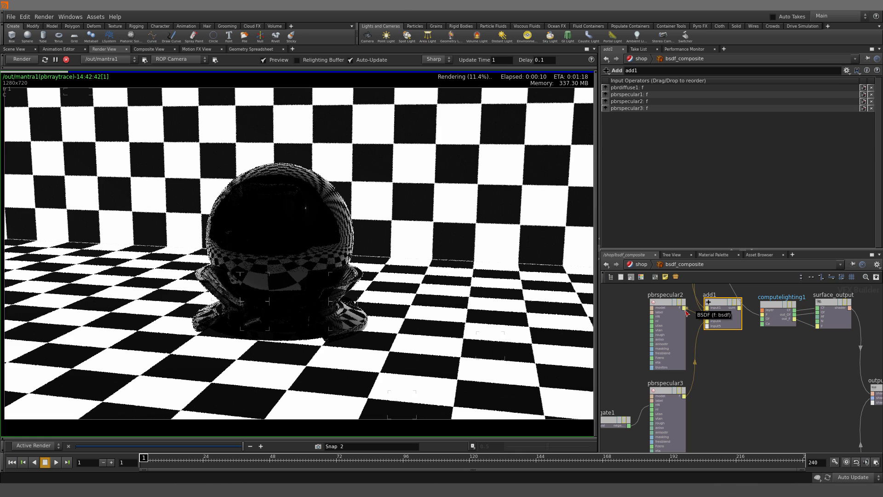
pyautogui.moveTo(687, 313); pyautogui.dragTo(764, 320)
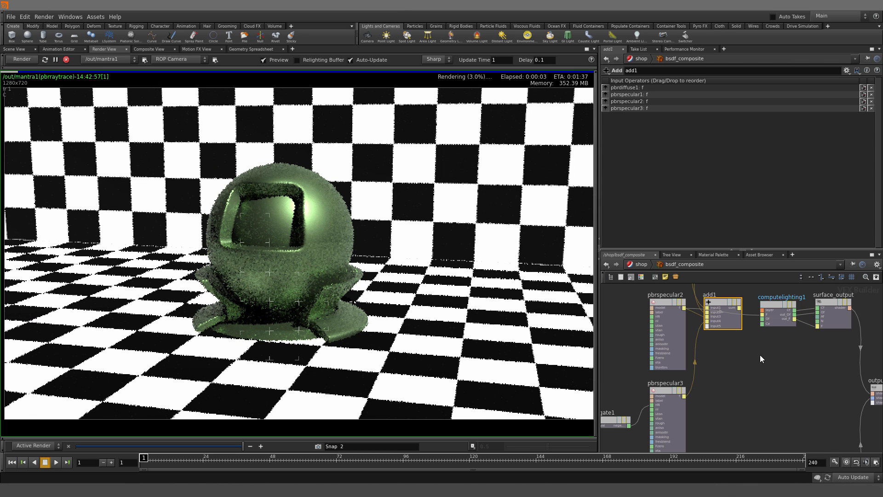
# - Connect pbrspecular3's f output to computelighting1's F input to render the refraction alone, and clear the node selection
pyautogui.press('space')
pyautogui.moveTo(750, 355); pyautogui.dragTo(749, 333)
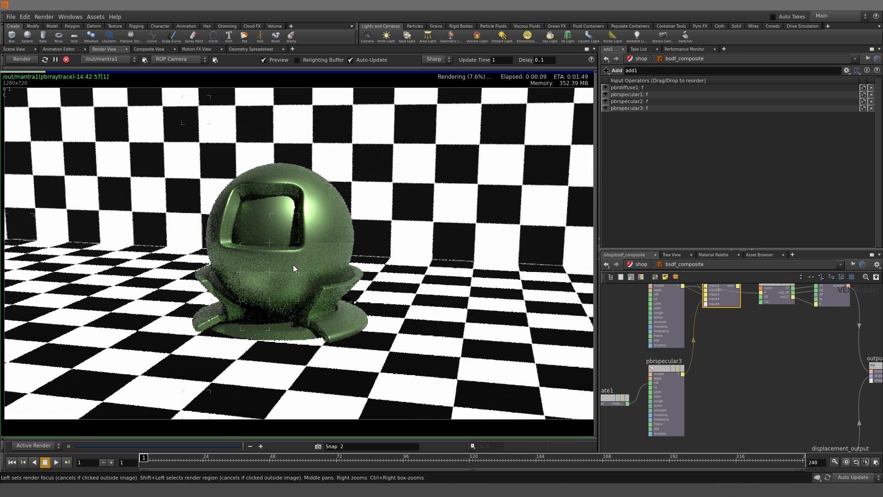
pyautogui.click(683, 374)
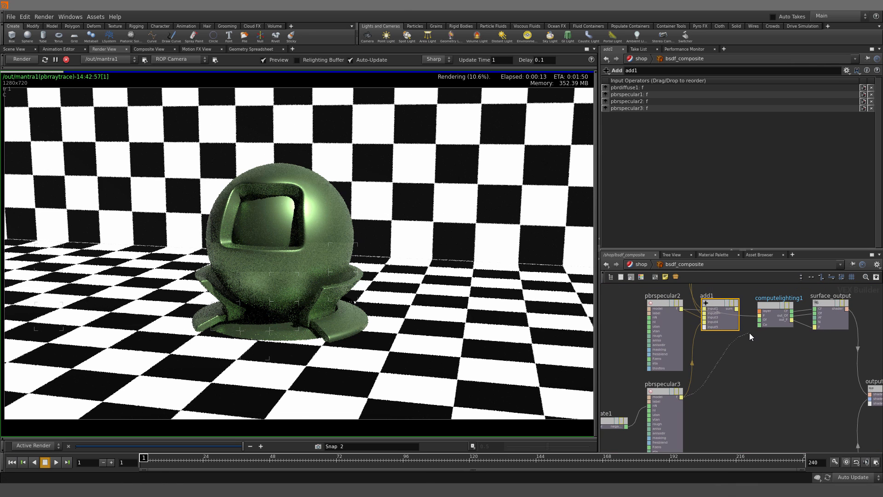
pyautogui.click(759, 321)
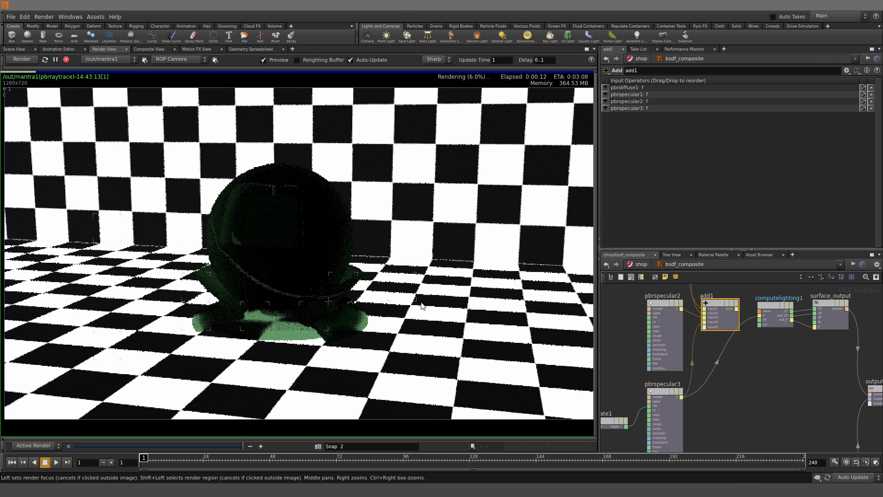
pyautogui.click(766, 376)
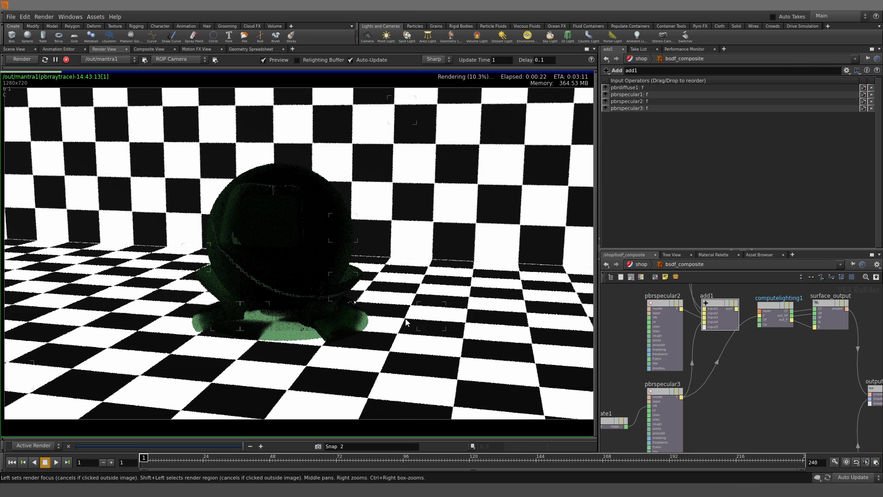
# - Show the stored Snap 1 render to compare the combined shader with the refraction component
pyautogui.click(79, 447)
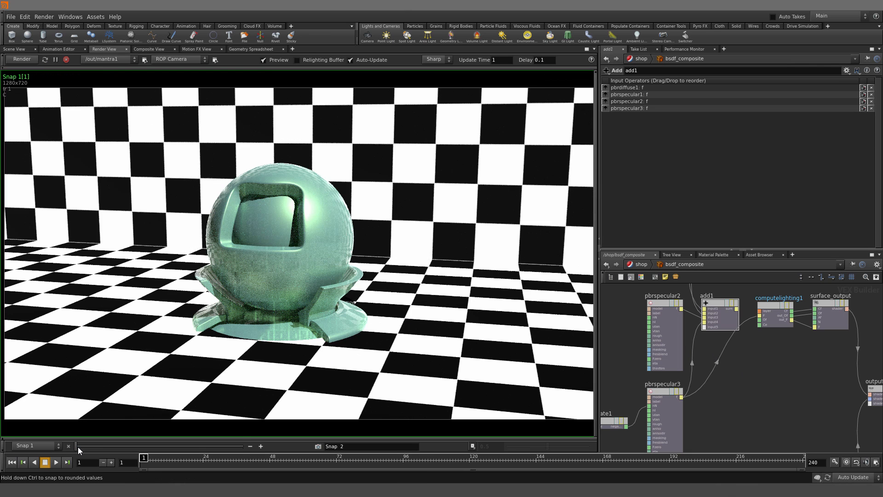
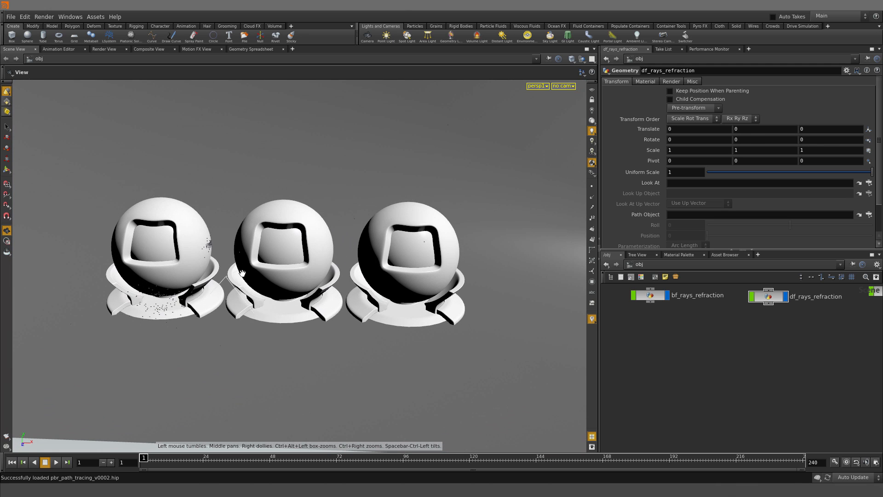
# - Hide the bf_rays and df_rays diffuse, reflection and refraction objects, and render the three shader balls with mantra1
pyautogui.moveTo(242, 273); pyautogui.dragTo(227, 264)
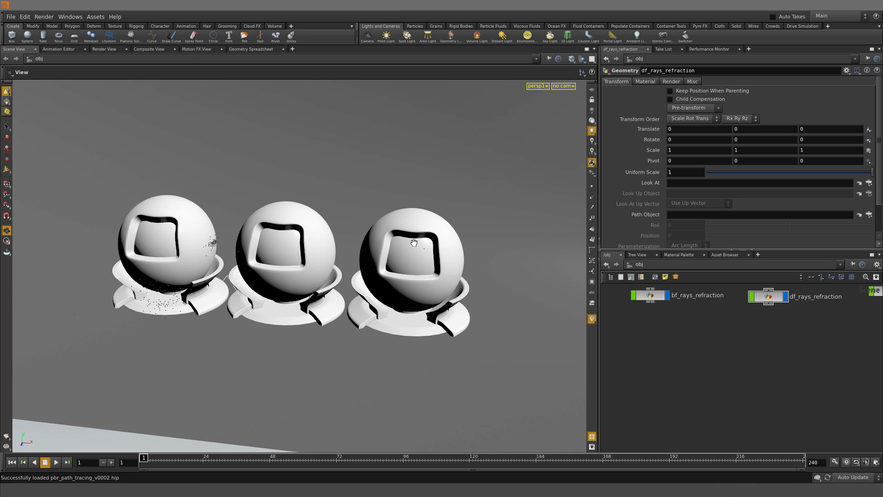
pyautogui.click(105, 49)
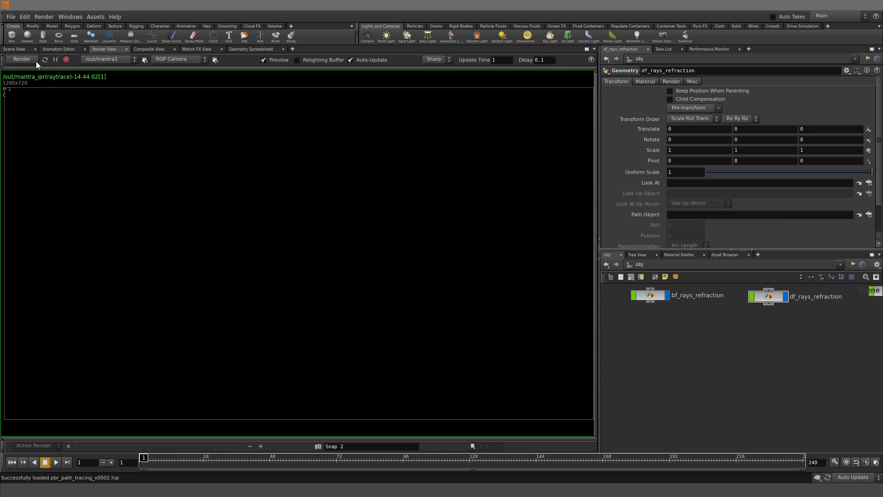
pyautogui.click(24, 58)
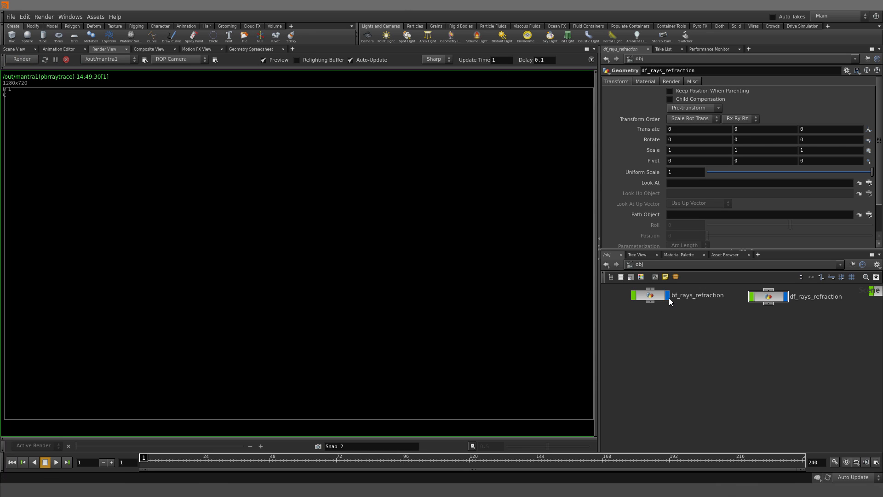
pyautogui.moveTo(679, 336); pyautogui.dragTo(686, 437, button='middle')
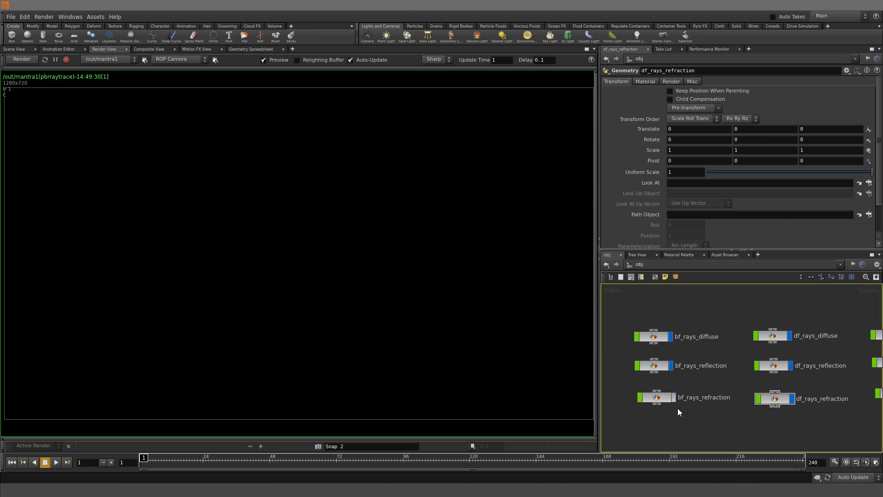
pyautogui.click(672, 365)
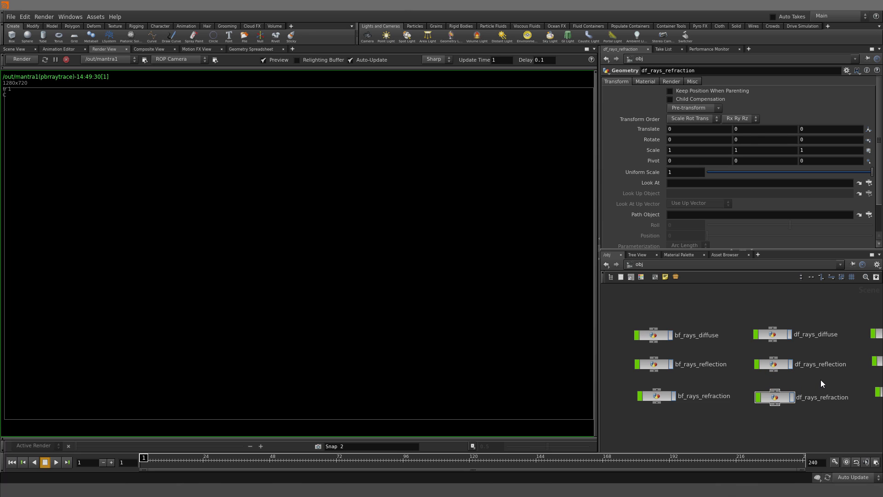
pyautogui.moveTo(820, 380)
pyautogui.mouseDown(button='middle')
pyautogui.moveTo(723, 392)
pyautogui.moveTo(833, 378)
pyautogui.mouseUp(button='middle')
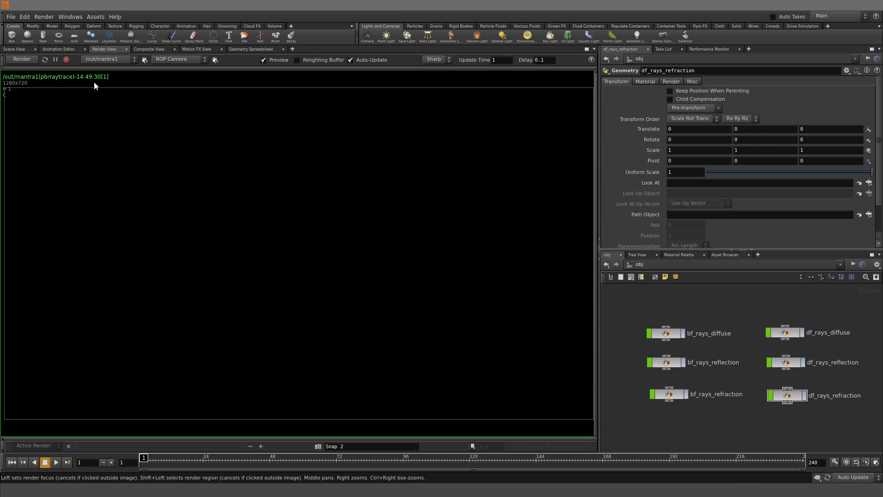
pyautogui.click(26, 61)
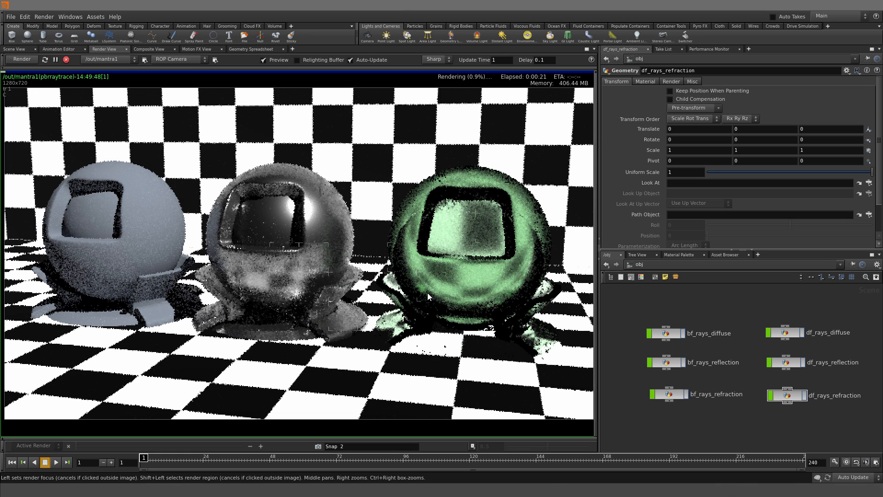
pyautogui.press('Escape')
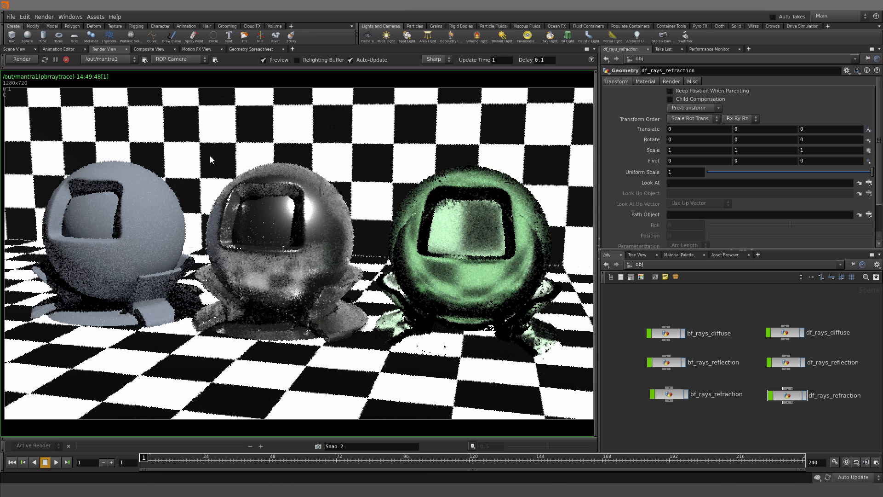
# - Return to the 3D scene, frame the three shader balls, and display and select the df_rays_diffuse object
pyautogui.click(16, 49)
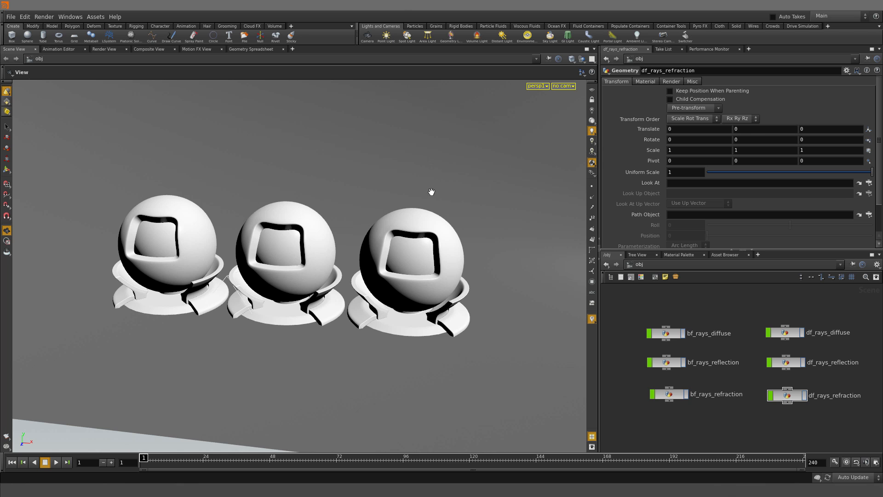
pyautogui.scroll(8, 431, 201)
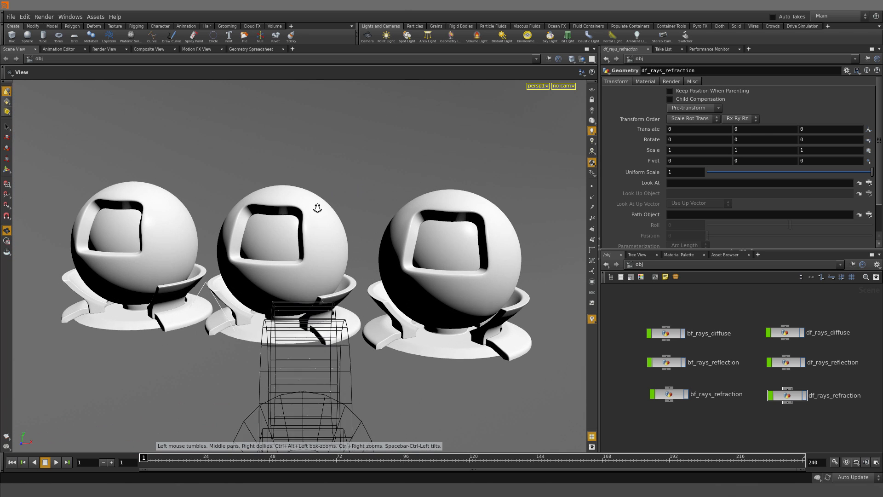
pyautogui.moveTo(297, 217); pyautogui.dragTo(321, 220)
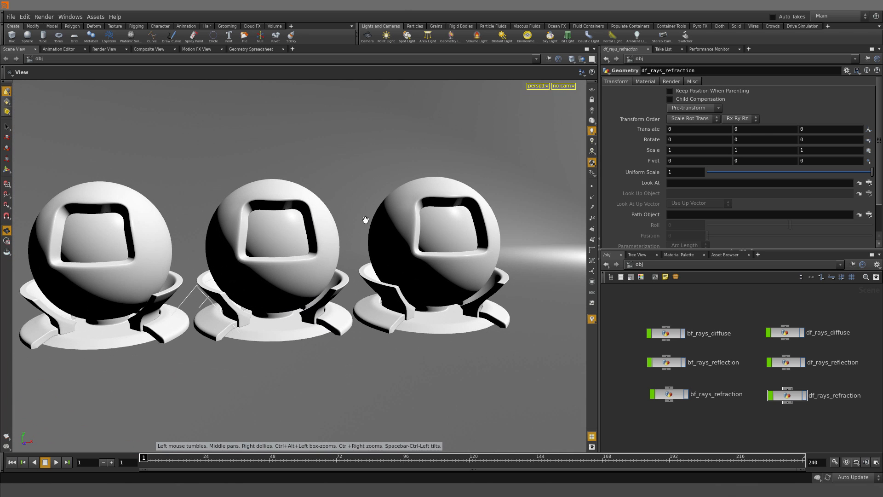
pyautogui.moveTo(381, 221); pyautogui.dragTo(409, 219, button='middle')
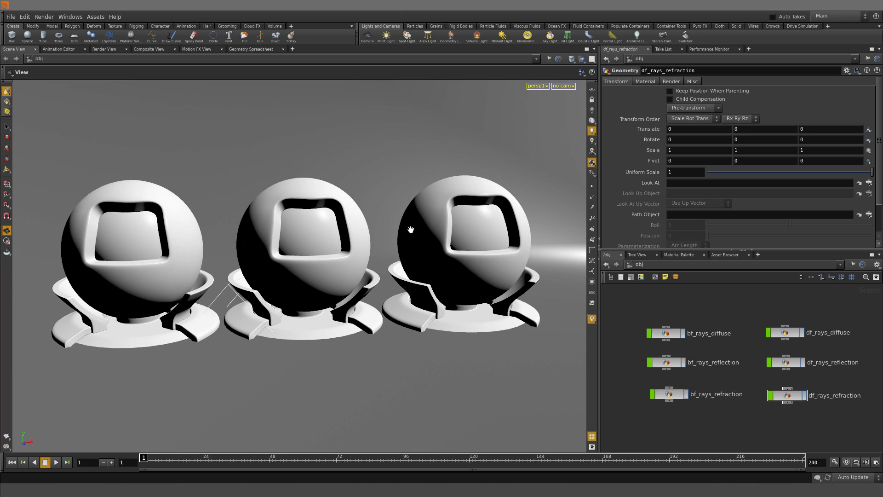
pyautogui.click(785, 333)
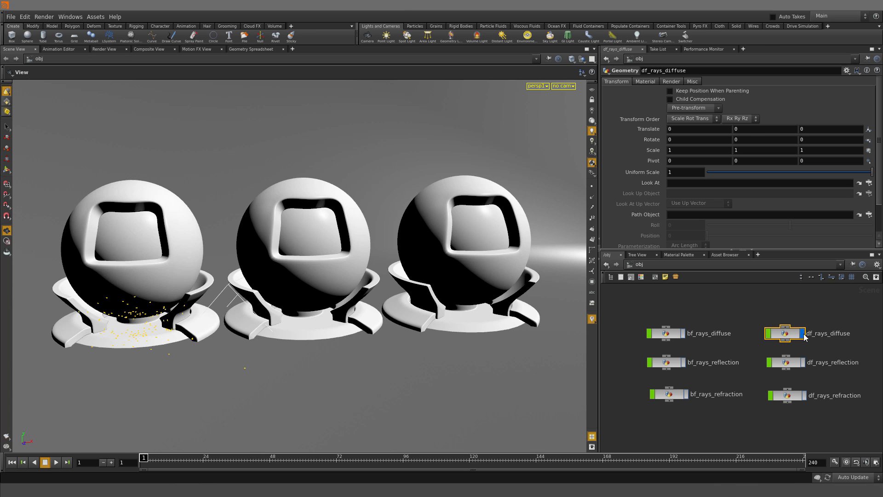
# - Add a common marker visualizer for the Di attribute with the Point Trail style
pyautogui.click(592, 319)
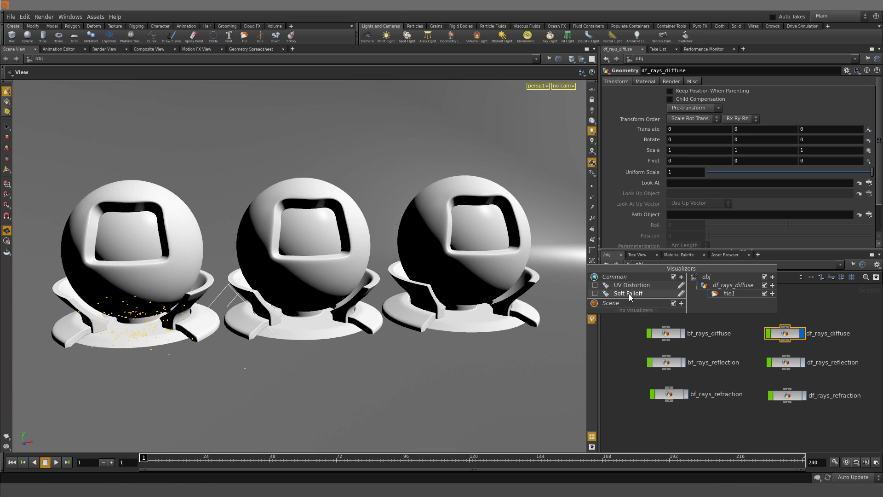
pyautogui.click(682, 276)
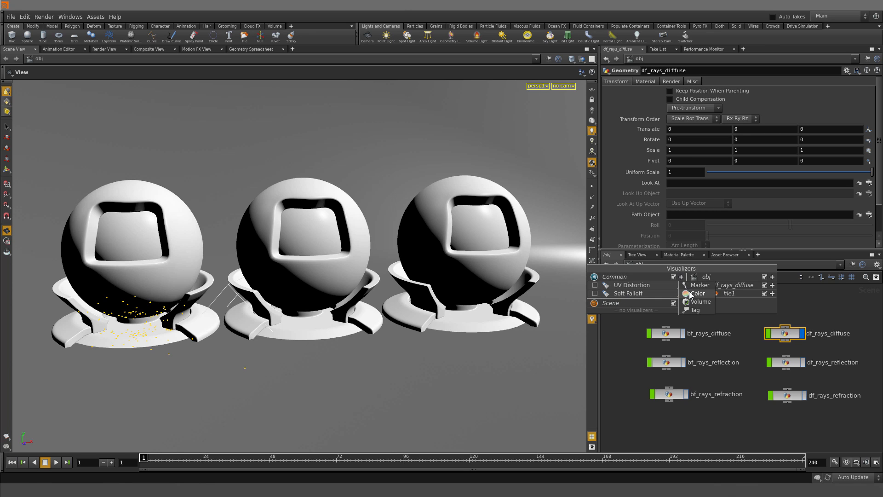
pyautogui.click(697, 285)
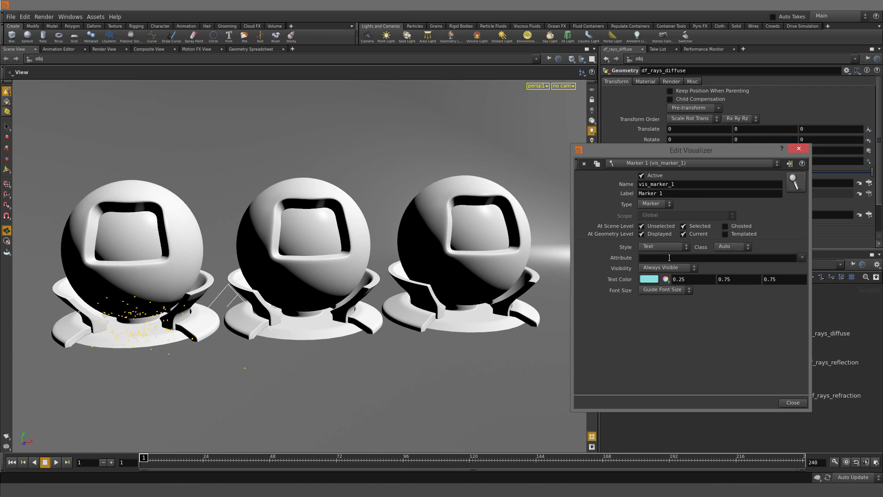
pyautogui.click(669, 258)
pyautogui.write('Di')
pyautogui.click(671, 246)
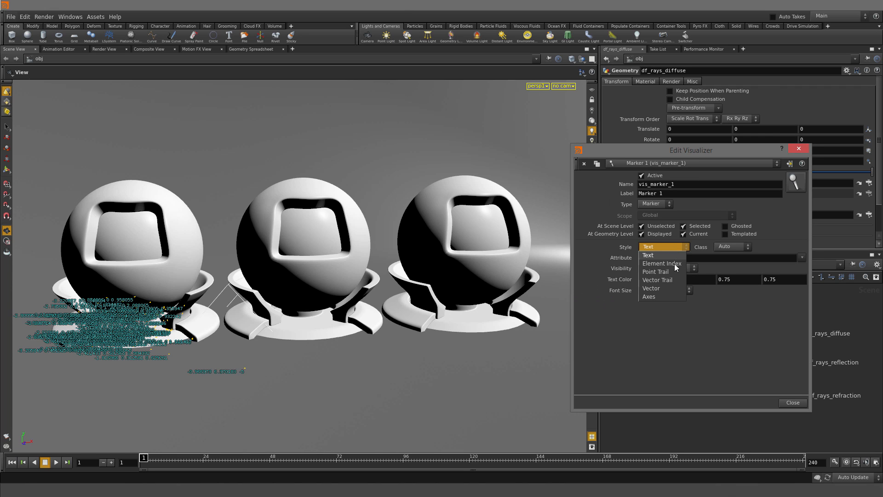
pyautogui.click(675, 271)
pyautogui.click(799, 148)
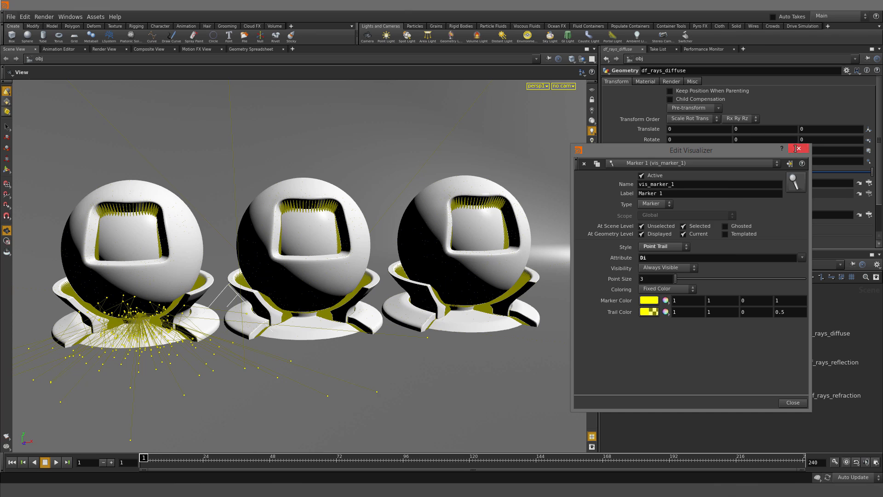
# - Display bf_rays_diffuse, reselect df_rays_diffuse, and turn off the Marker 1 visualizer for unselected objects at scene level
pyautogui.click(684, 335)
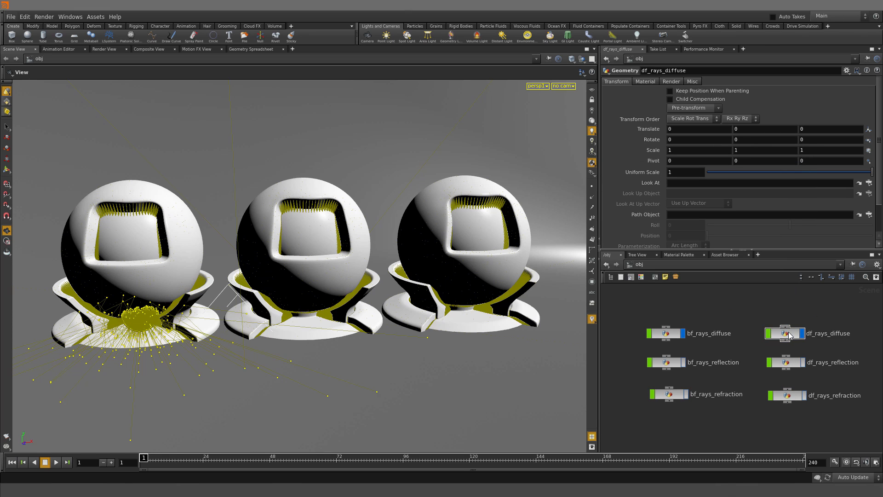
pyautogui.moveTo(790, 336); pyautogui.dragTo(791, 336)
pyautogui.click(592, 318)
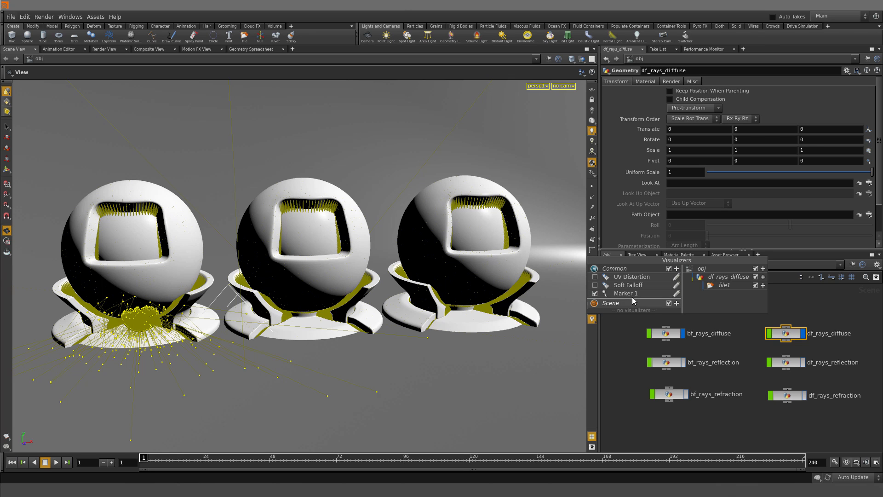
pyautogui.click(676, 294)
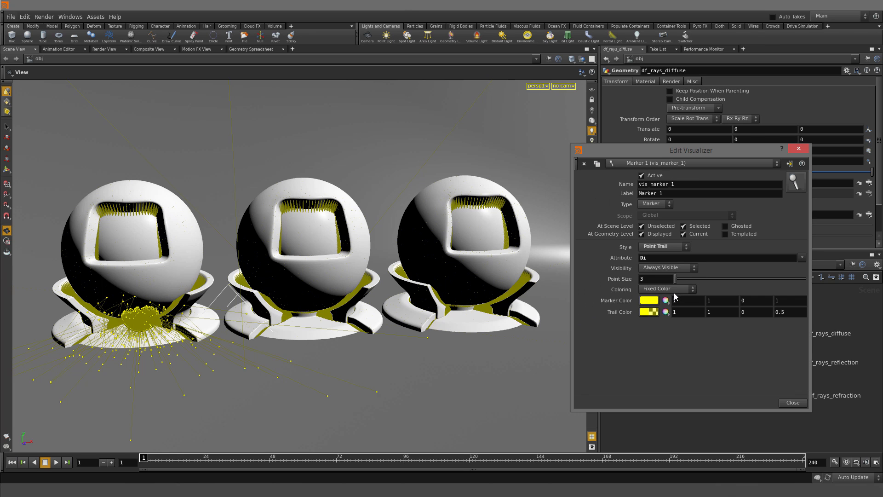
pyautogui.click(661, 227)
pyautogui.click(794, 403)
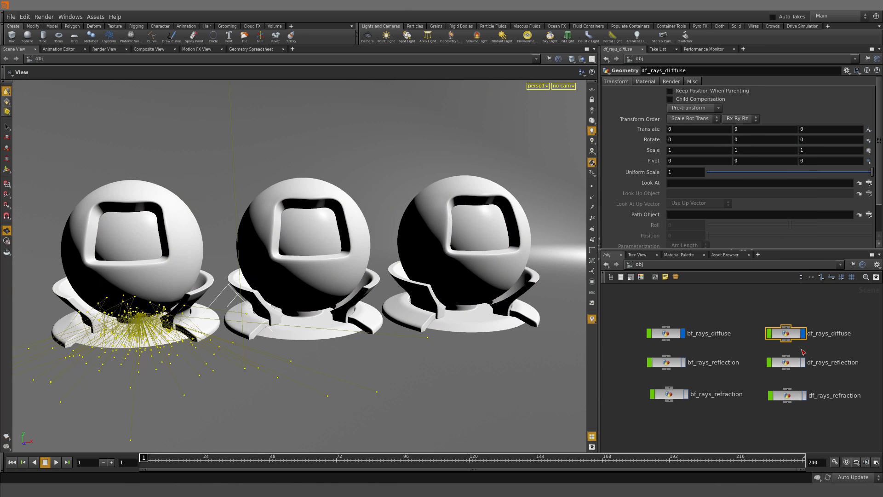
# - Hide bf_rays_diffuse, keeping df_rays_diffuse selected, and switch the viewport to wireframe shading
pyautogui.click(788, 332)
pyautogui.moveTo(286, 277); pyautogui.dragTo(414, 276)
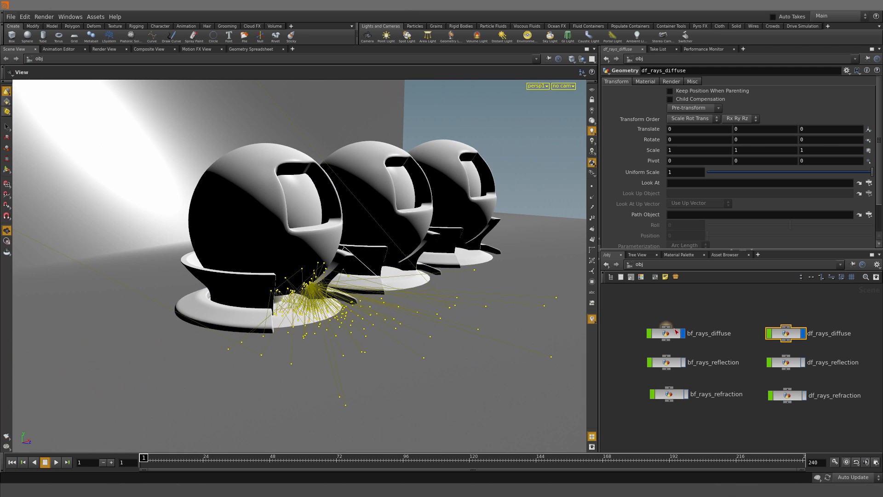
pyautogui.doubleClick(687, 334)
pyautogui.press('Escape')
pyautogui.moveTo(336, 289)
pyautogui.mouseDown()
pyautogui.moveTo(322, 287)
pyautogui.moveTo(469, 299)
pyautogui.moveTo(431, 299)
pyautogui.moveTo(376, 244)
pyautogui.moveTo(318, 232)
pyautogui.moveTo(297, 276)
pyautogui.moveTo(319, 270)
pyautogui.moveTo(302, 272)
pyautogui.moveTo(284, 249)
pyautogui.moveTo(290, 260)
pyautogui.moveTo(369, 265)
pyautogui.mouseUp()
pyautogui.press('w')
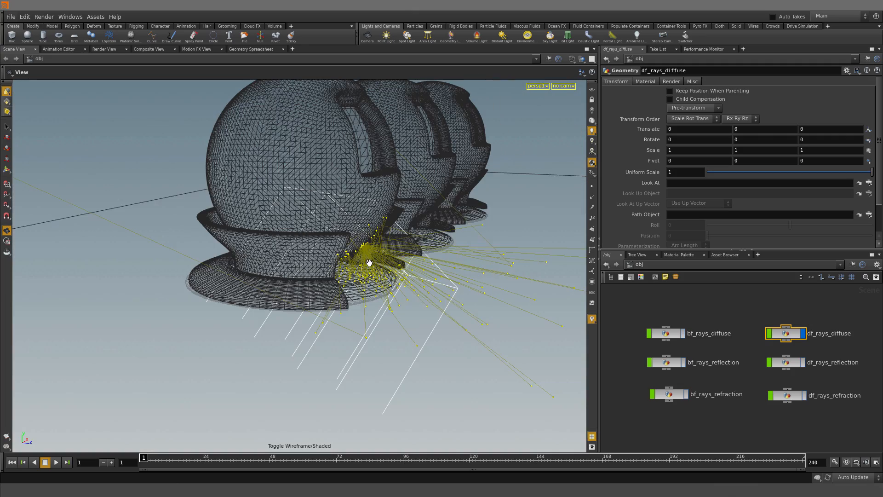
# - Examine the df_rays_diffuse ray trails around the base of the first shader ball from several angles
pyautogui.moveTo(412, 245); pyautogui.dragTo(369, 219)
pyautogui.moveTo(370, 219); pyautogui.dragTo(430, 221, button='middle')
pyautogui.moveTo(323, 231); pyautogui.dragTo(348, 235)
pyautogui.moveTo(348, 234); pyautogui.dragTo(344, 224, button='middle')
pyautogui.moveTo(370, 221); pyautogui.dragTo(272, 250, button='right')
pyautogui.moveTo(272, 250); pyautogui.dragTo(236, 275)
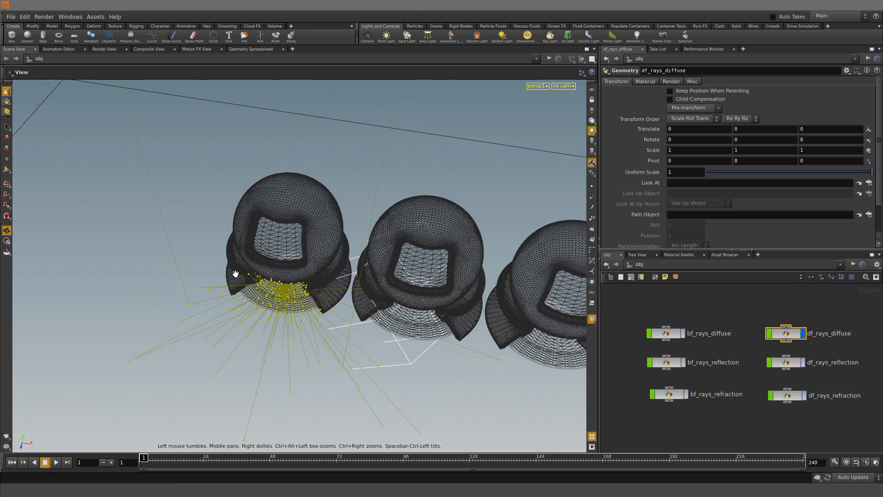
# - Display and select bf_rays_diffuse, and inspect its ray trails up close beneath the first shader ball
pyautogui.click(673, 337)
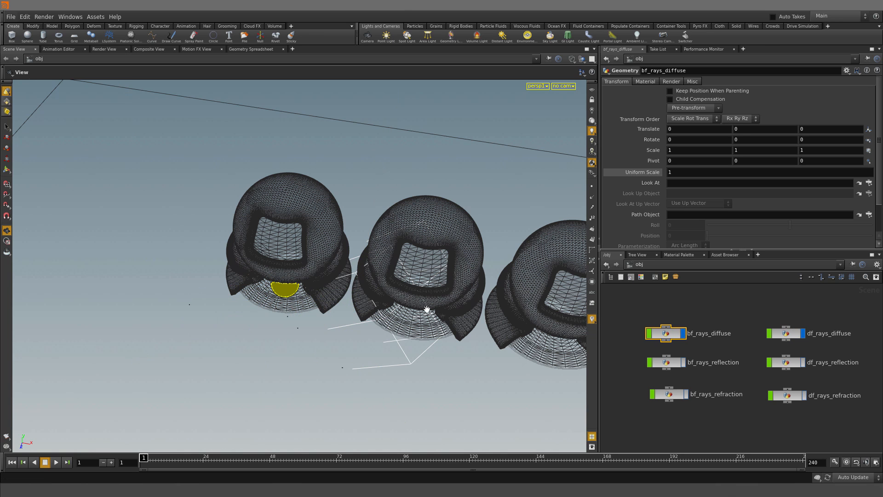
pyautogui.moveTo(427, 310); pyautogui.dragTo(187, 280)
pyautogui.moveTo(188, 280); pyautogui.dragTo(457, 253, button='right')
pyautogui.moveTo(415, 239); pyautogui.dragTo(447, 174, button='middle')
pyautogui.moveTo(290, 251); pyautogui.dragTo(316, 258)
pyautogui.scroll(3, 297, 256)
pyautogui.moveTo(298, 256); pyautogui.dragTo(344, 250, button='right')
pyautogui.moveTo(343, 250); pyautogui.dragTo(357, 217)
pyautogui.moveTo(357, 217); pyautogui.dragTo(300, 271, button='middle')
pyautogui.moveTo(300, 270); pyautogui.dragTo(270, 369)
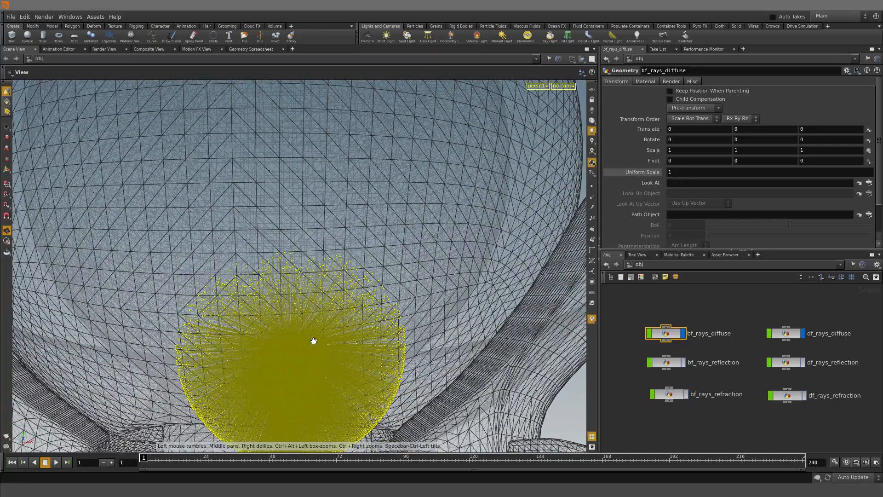
pyautogui.moveTo(314, 341); pyautogui.dragTo(372, 295)
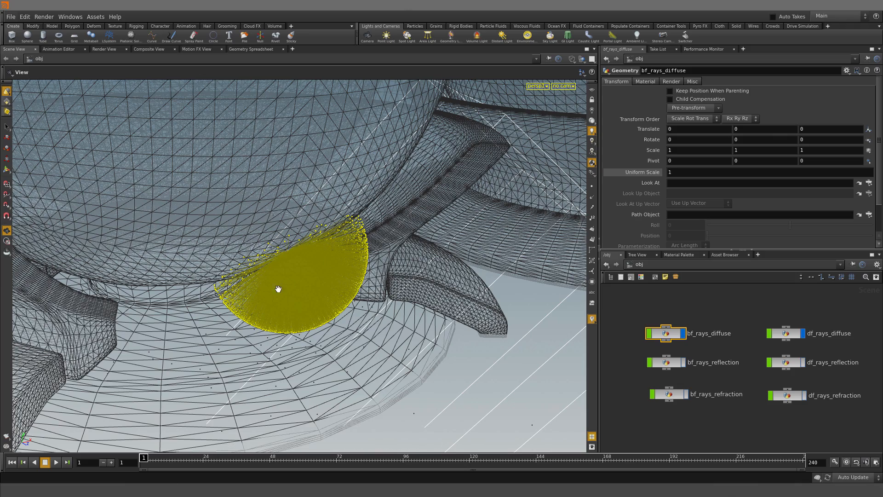
pyautogui.moveTo(363, 272); pyautogui.dragTo(355, 272)
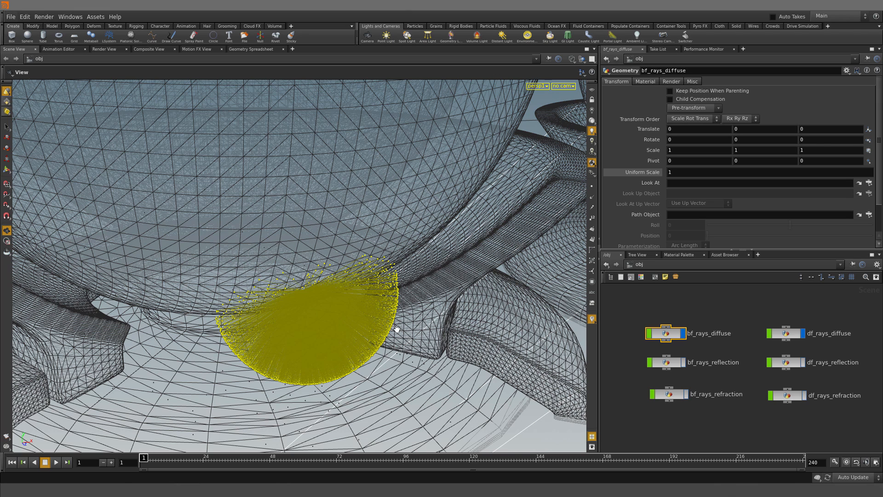
# - Select df_rays_diffuse again and compare its ray trails with the bf_rays_diffuse distribution
pyautogui.moveTo(781, 332); pyautogui.dragTo(783, 333)
pyautogui.click(797, 337)
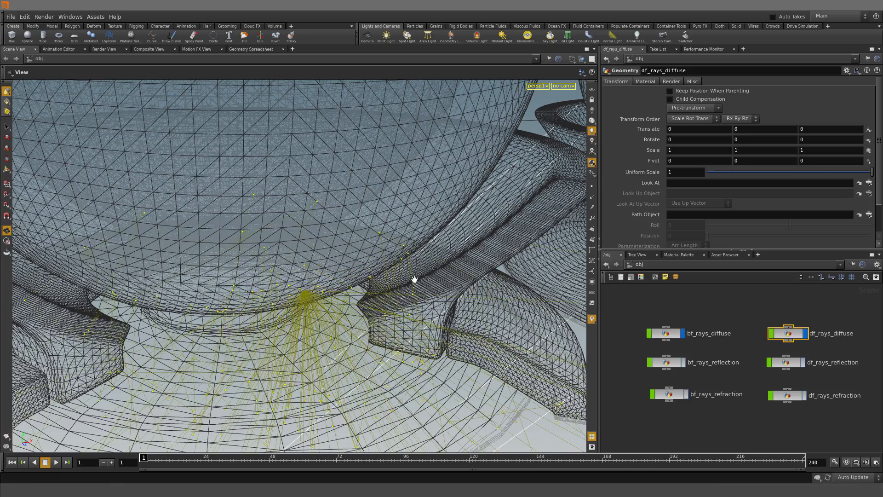
pyautogui.moveTo(414, 279); pyautogui.dragTo(295, 226)
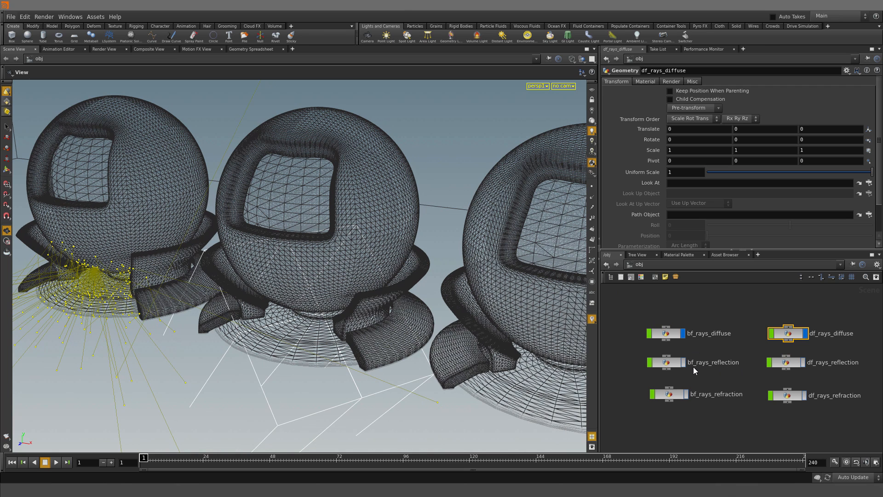
# - Display and select bf_rays_reflection, and view its ray trails beside the middle shader ball
pyautogui.click(666, 362)
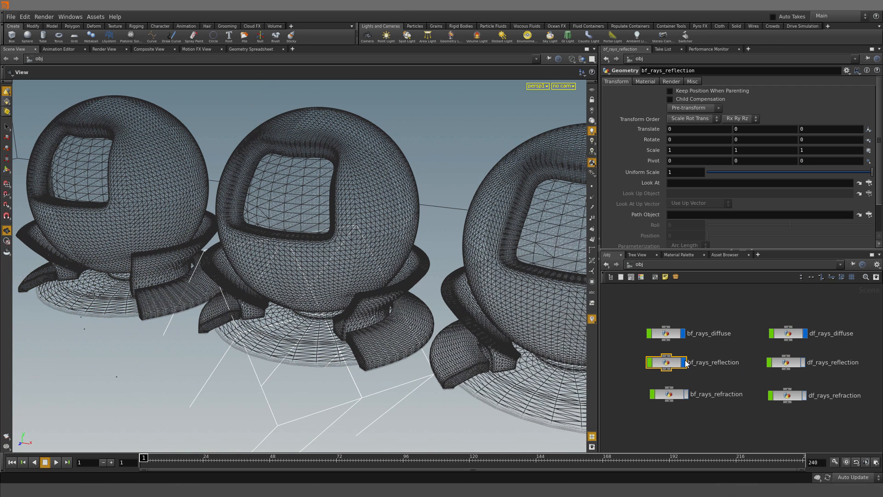
pyautogui.moveTo(479, 305); pyautogui.dragTo(274, 211)
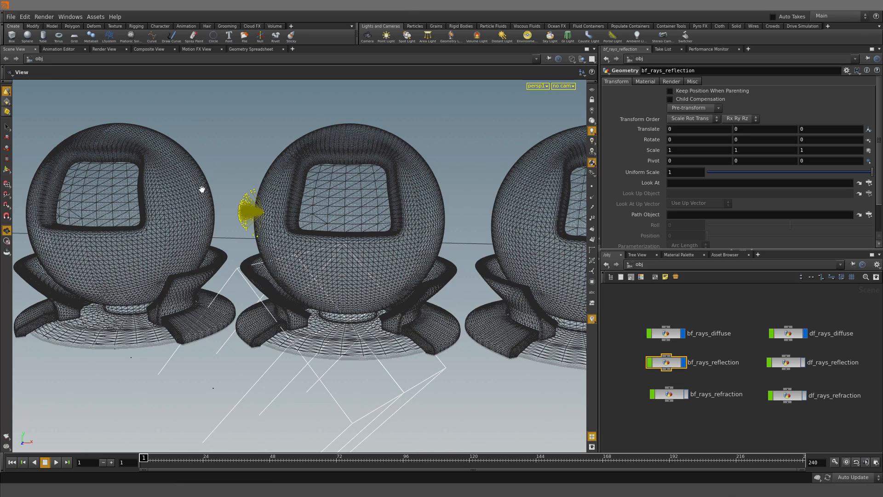
# - Inspect the bf_rays_reflection ray lobe up close and from several angles beside the middle shader ball
pyautogui.moveTo(202, 189); pyautogui.dragTo(193, 210)
pyautogui.moveTo(210, 213); pyautogui.dragTo(392, 264, button='right')
pyautogui.moveTo(392, 263); pyautogui.dragTo(332, 224, button='middle')
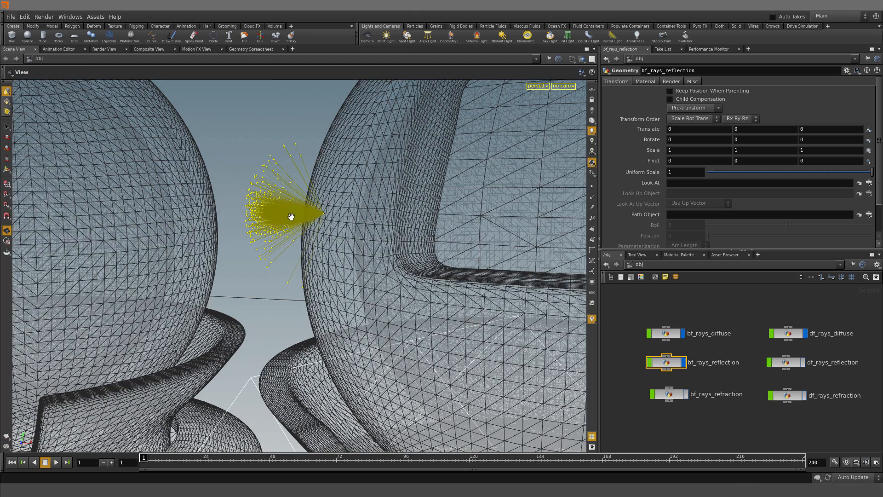
pyautogui.moveTo(291, 217); pyautogui.dragTo(223, 200)
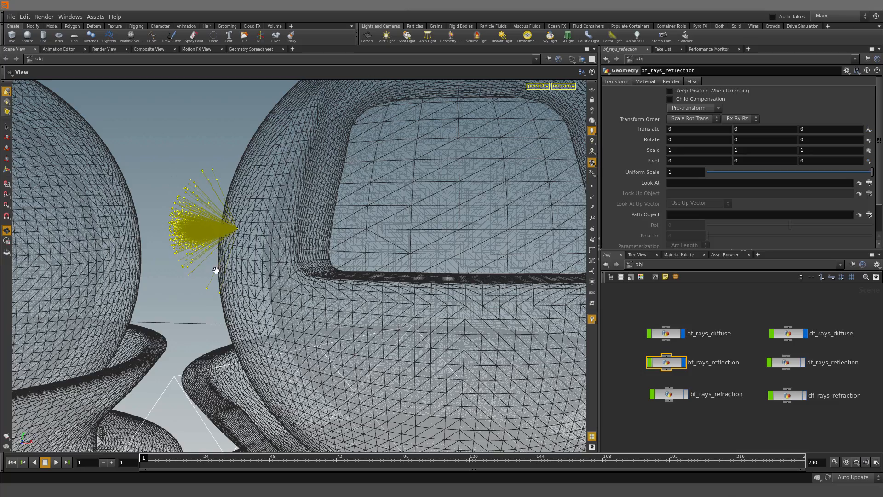
pyautogui.moveTo(217, 240); pyautogui.dragTo(367, 231)
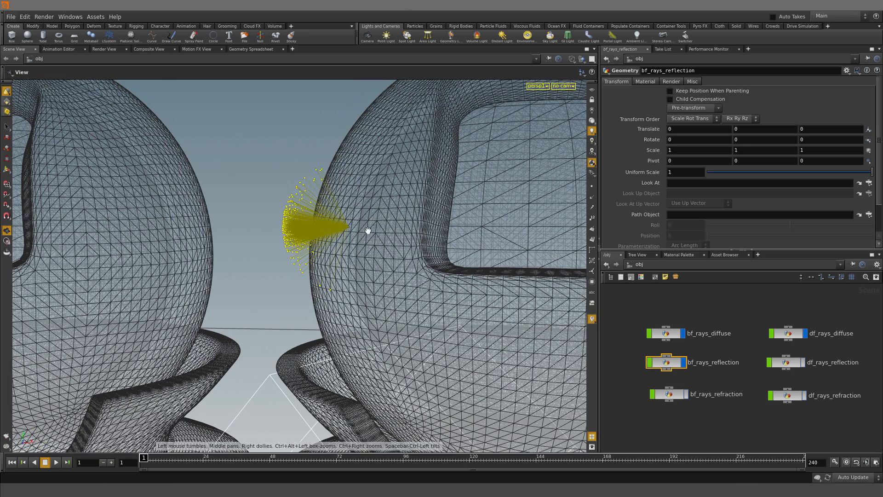
# - Display and select df_rays_reflection, and examine its ray trails between the first and middle shader balls
pyautogui.click(801, 362)
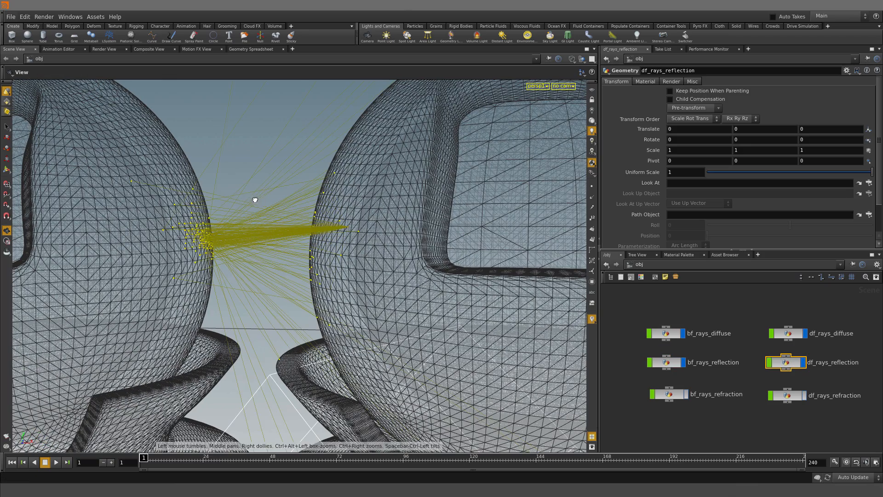
pyautogui.moveTo(230, 194); pyautogui.dragTo(305, 192)
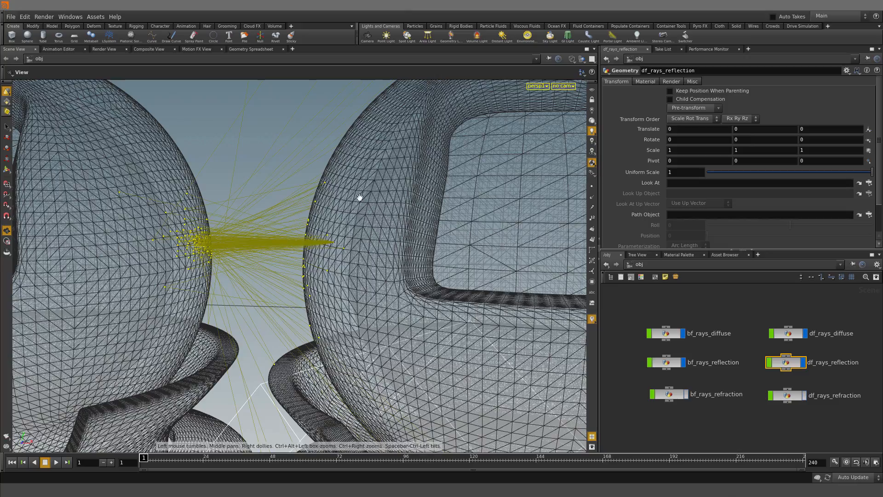
pyautogui.scroll(-6, 353, 201)
pyautogui.moveTo(353, 206); pyautogui.dragTo(340, 238)
pyautogui.moveTo(339, 238); pyautogui.dragTo(262, 299, button='middle')
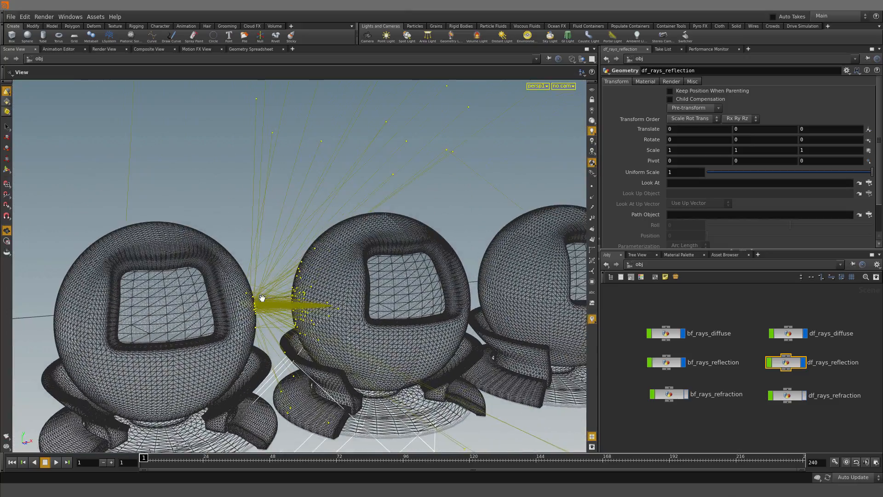
pyautogui.scroll(8, 414, 177)
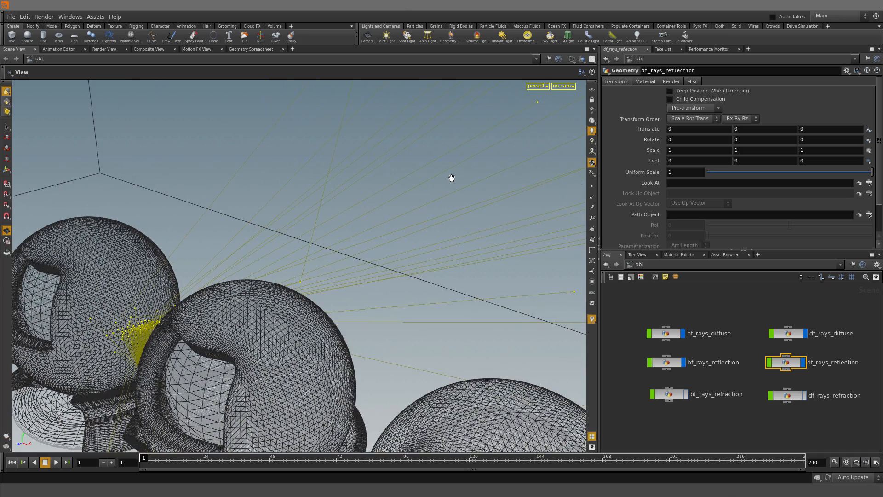
# - Examine how the df_rays_reflection trails bounce off the shader balls into the surrounding scene, from several wider angles
pyautogui.press('w')
pyautogui.press('w')
pyautogui.moveTo(418, 191); pyautogui.dragTo(456, 177)
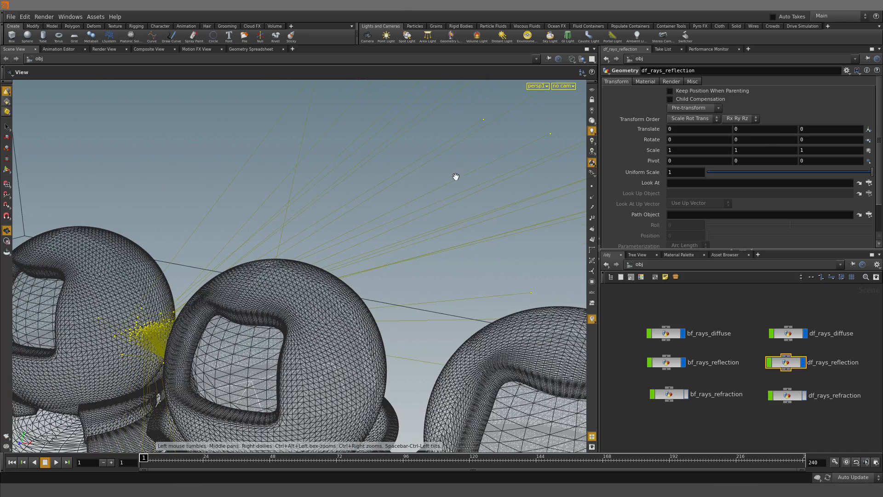
pyautogui.moveTo(476, 177); pyautogui.dragTo(261, 201, button='right')
pyautogui.moveTo(261, 202); pyautogui.dragTo(396, 180)
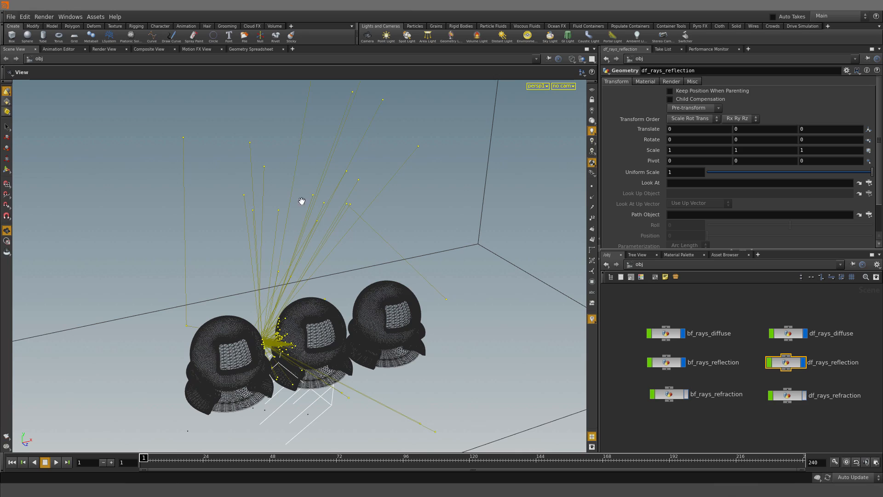
pyautogui.moveTo(271, 304); pyautogui.dragTo(250, 213)
pyautogui.scroll(8, 387, 216)
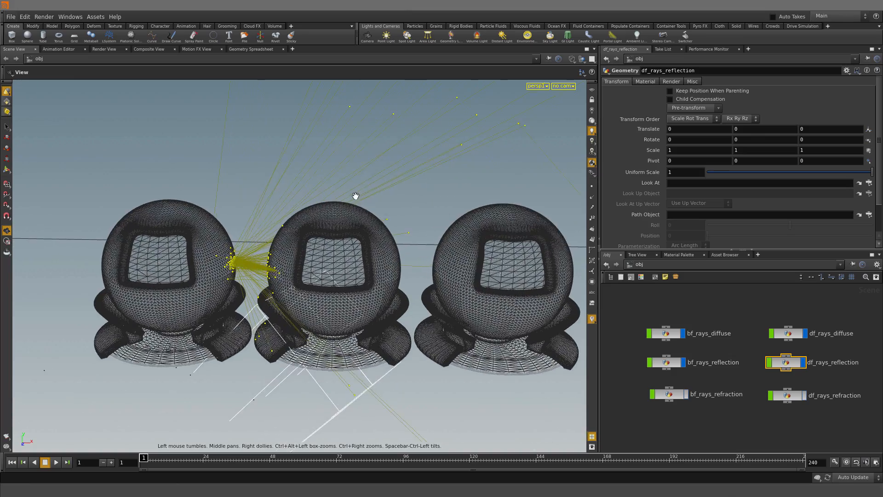
pyautogui.moveTo(349, 216); pyautogui.dragTo(393, 212)
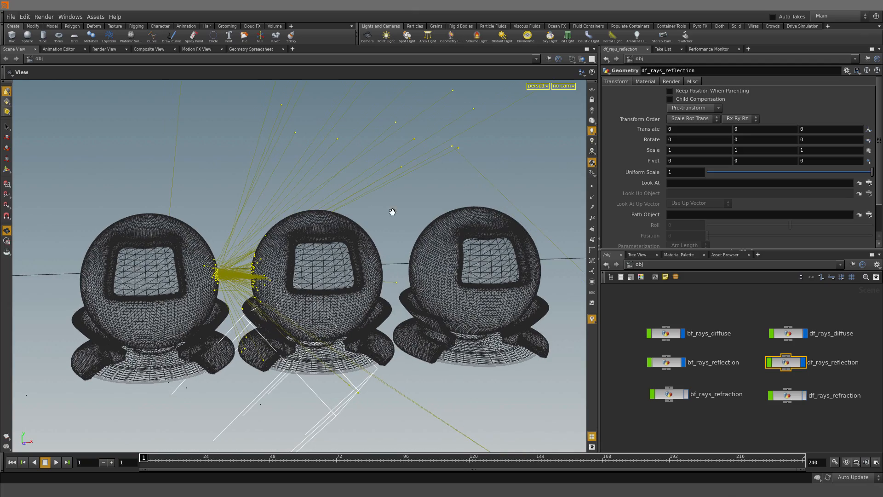
# - Display and select bf_rays_refraction, and set the viewport shading to Wireframe
pyautogui.click(671, 395)
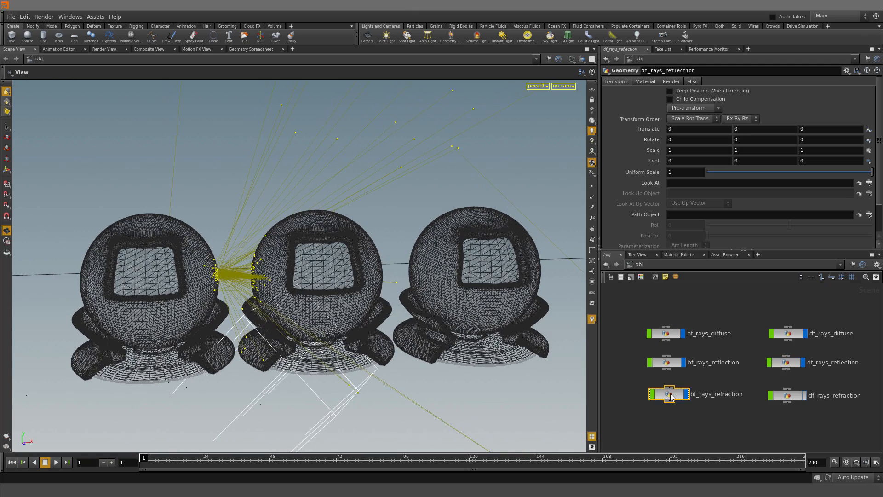
pyautogui.moveTo(504, 258); pyautogui.dragTo(547, 91)
pyautogui.click(572, 61)
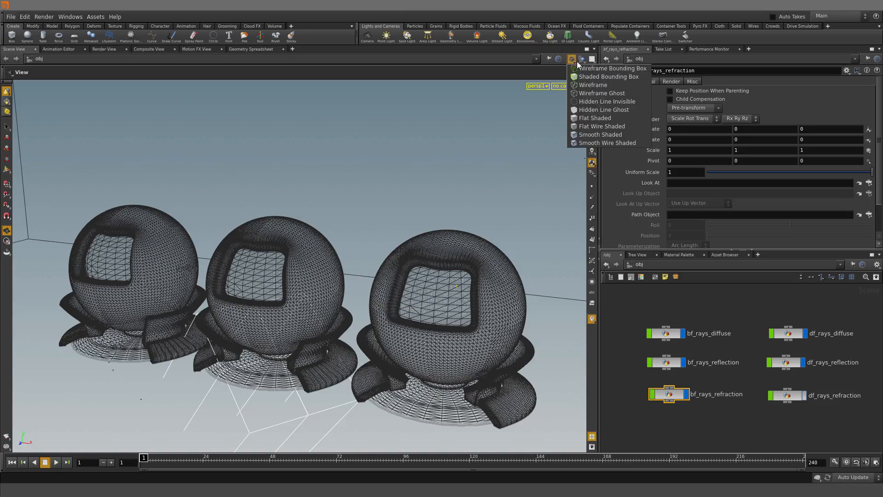
pyautogui.click(598, 87)
# - Inspect the bf_rays_refraction ray lobe up close inside the third shader ball
pyautogui.moveTo(521, 168); pyautogui.dragTo(291, 207)
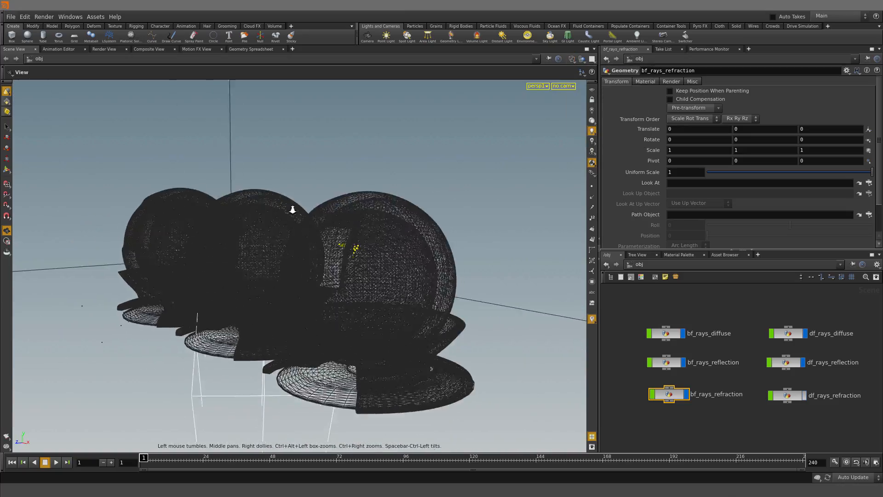
pyautogui.moveTo(291, 207); pyautogui.dragTo(489, 187, button='right')
pyautogui.moveTo(489, 187); pyautogui.dragTo(383, 223)
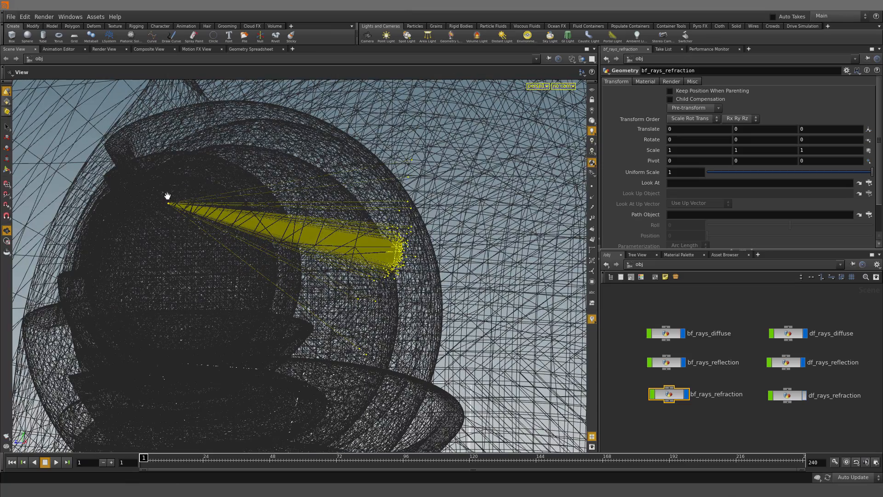
pyautogui.moveTo(415, 256); pyautogui.dragTo(455, 239)
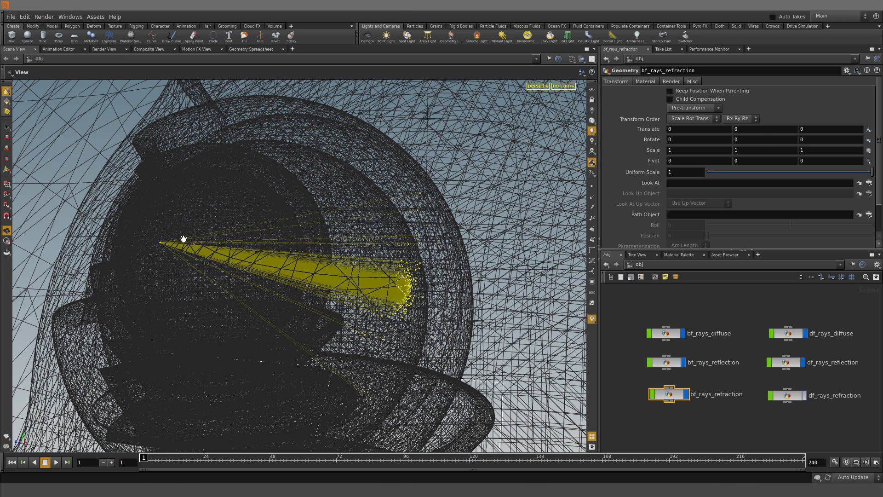
# - Display df_rays_refraction and examine its trails through the third ball, and select all three df_rays nodes to compare them
pyautogui.click(793, 397)
pyautogui.moveTo(445, 287); pyautogui.dragTo(422, 234)
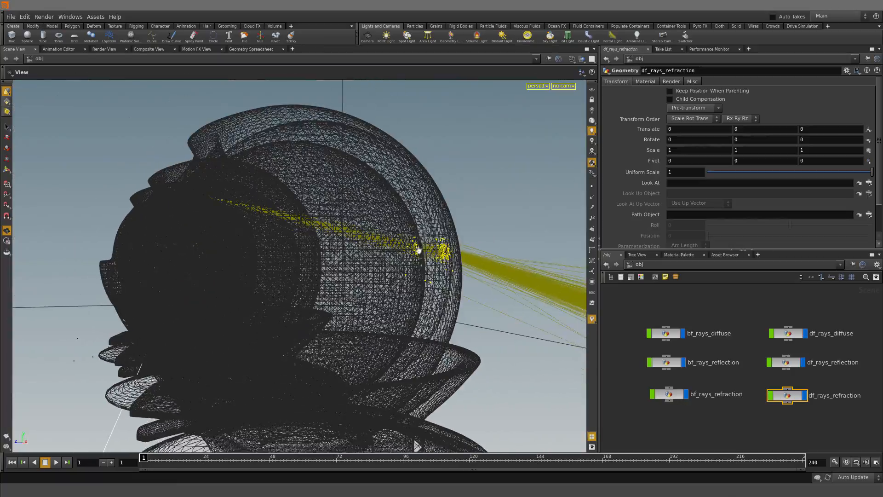
pyautogui.moveTo(456, 249); pyautogui.dragTo(359, 205)
pyautogui.moveTo(359, 206); pyautogui.dragTo(487, 168, button='middle')
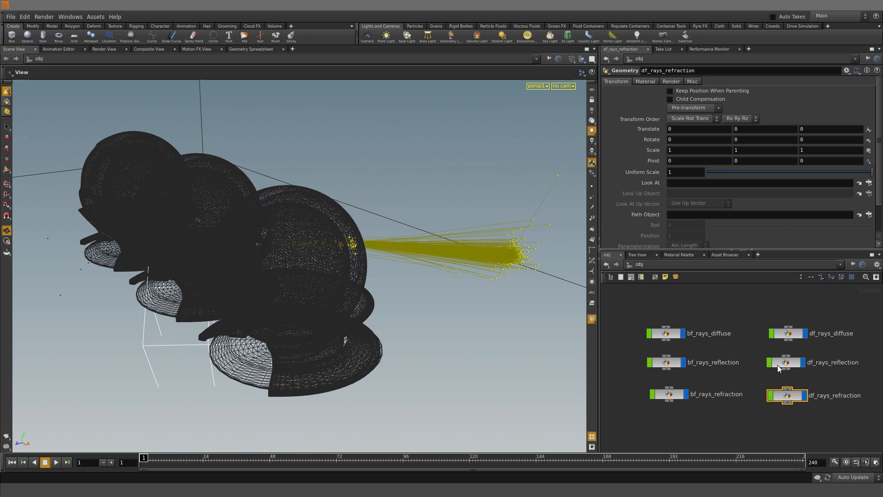
pyautogui.moveTo(770, 313); pyautogui.dragTo(813, 398)
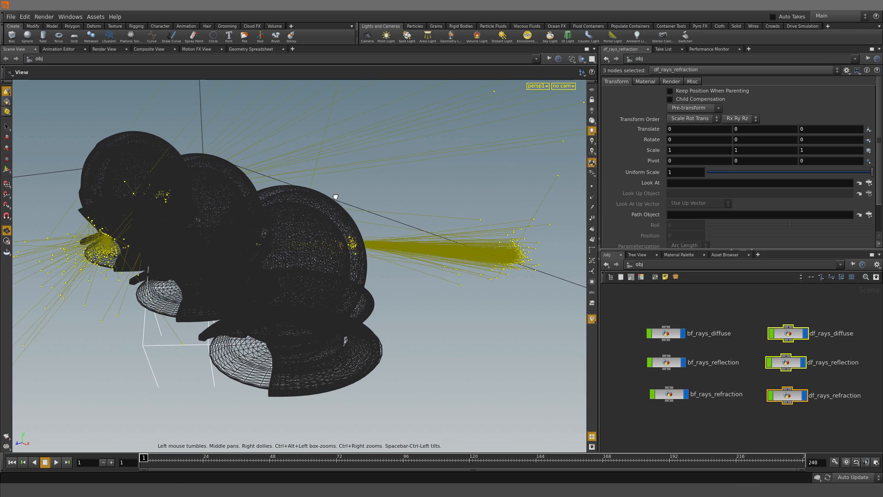
pyautogui.moveTo(335, 196); pyautogui.dragTo(403, 189)
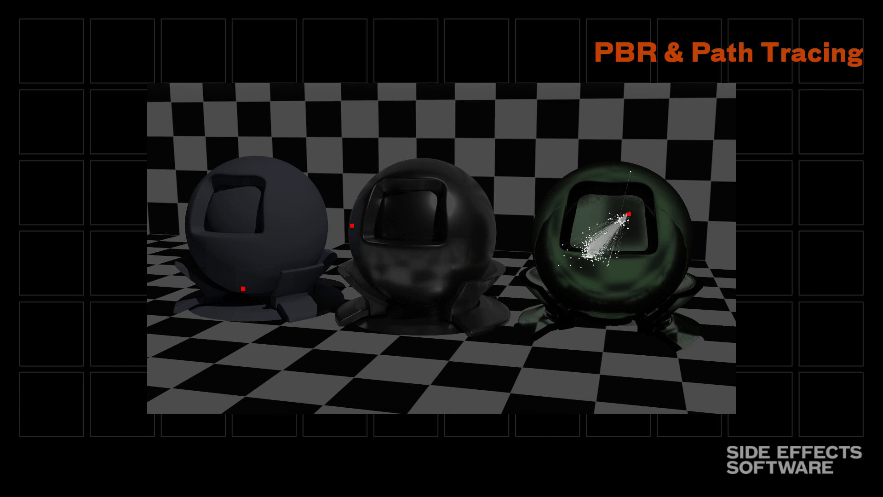
pyautogui.press('Right')
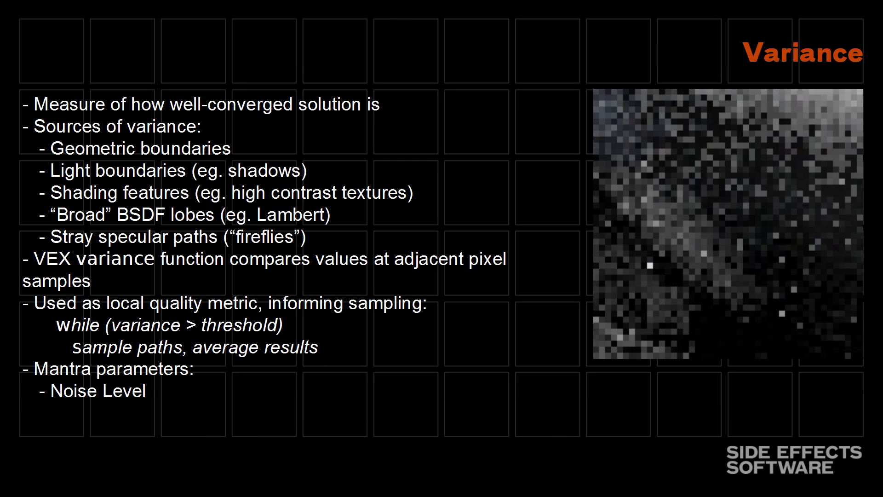
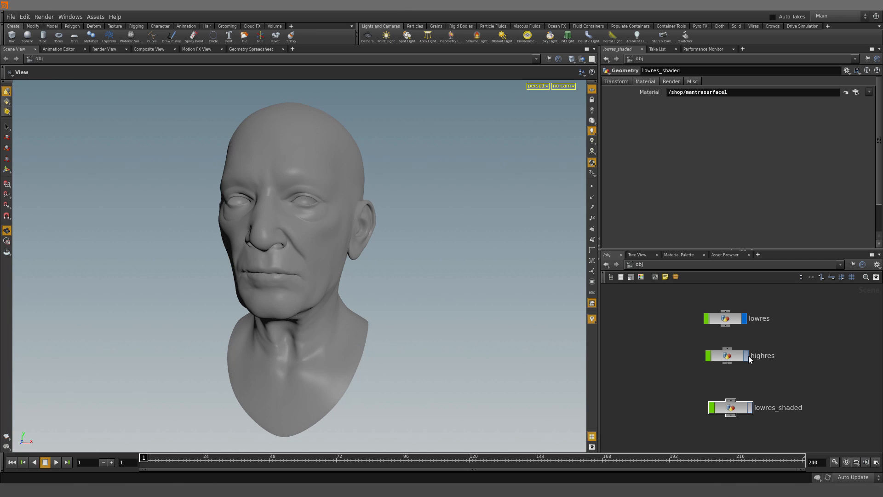
# - Highlight the lowres head, and display and highlight the highres head on top of it
pyautogui.click(733, 321)
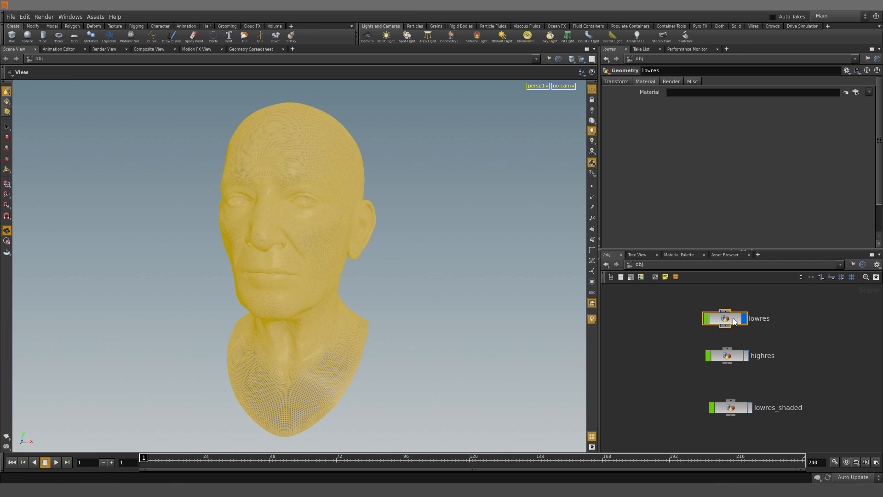
pyautogui.click(743, 334)
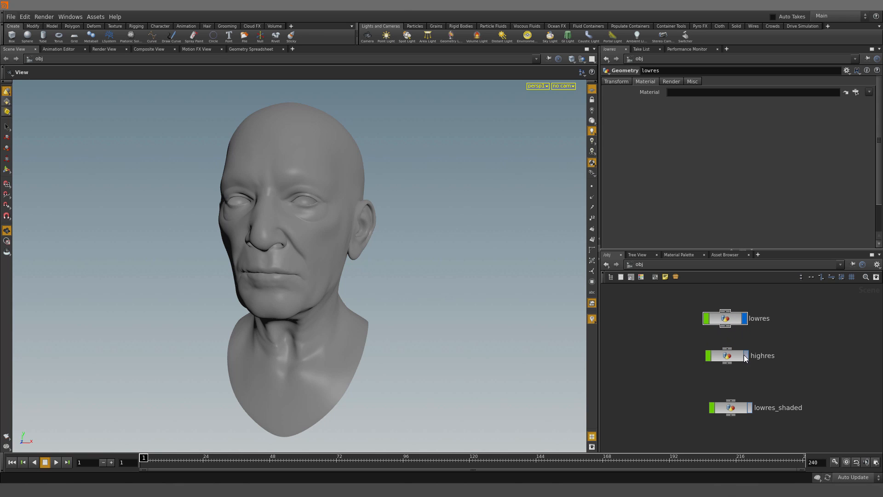
pyautogui.click(746, 357)
pyautogui.click(728, 355)
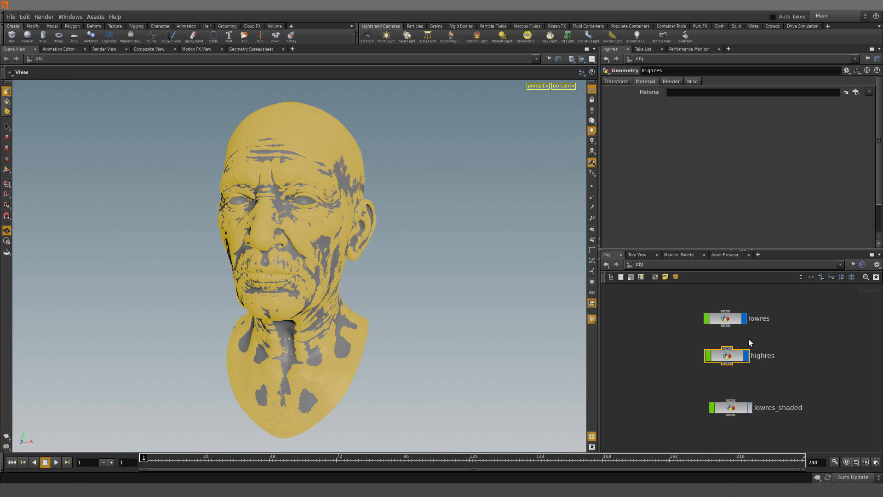
pyautogui.click(767, 341)
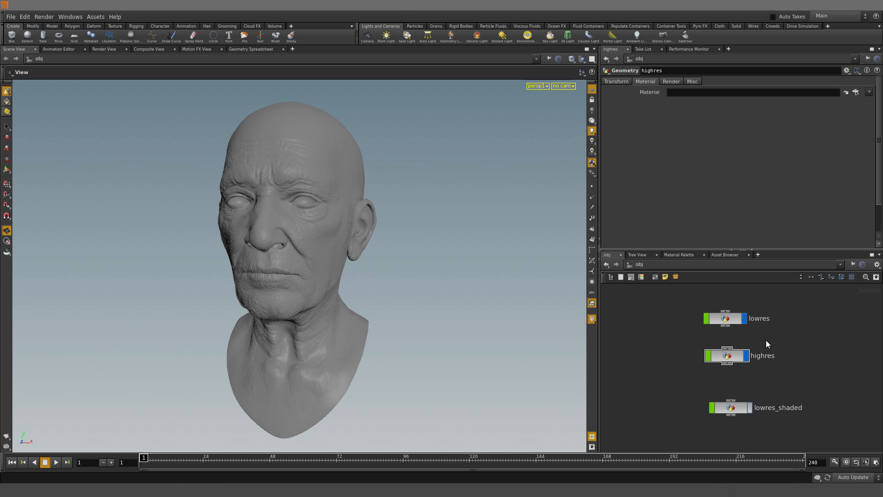
# - Inspect the sculpted facial detail of the highres head up close
pyautogui.moveTo(363, 285); pyautogui.dragTo(327, 227, button='right')
pyautogui.moveTo(327, 226); pyautogui.dragTo(385, 325, button='middle')
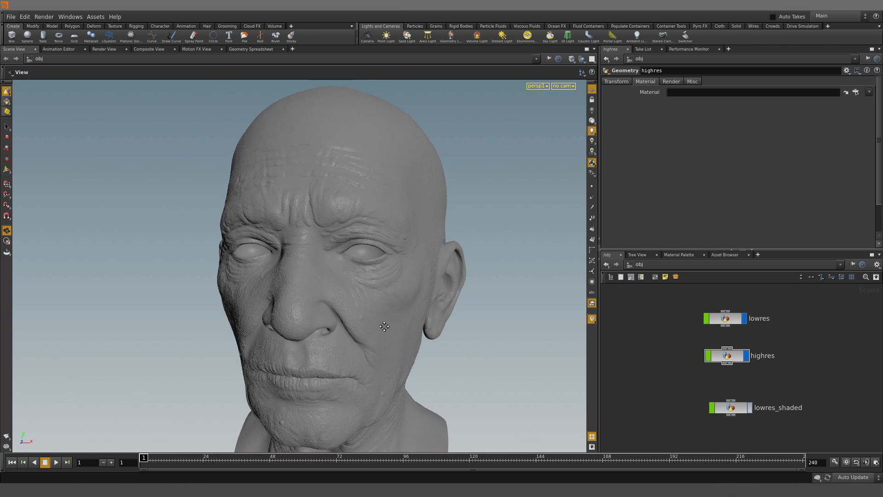
pyautogui.moveTo(374, 291); pyautogui.dragTo(347, 197, button='middle')
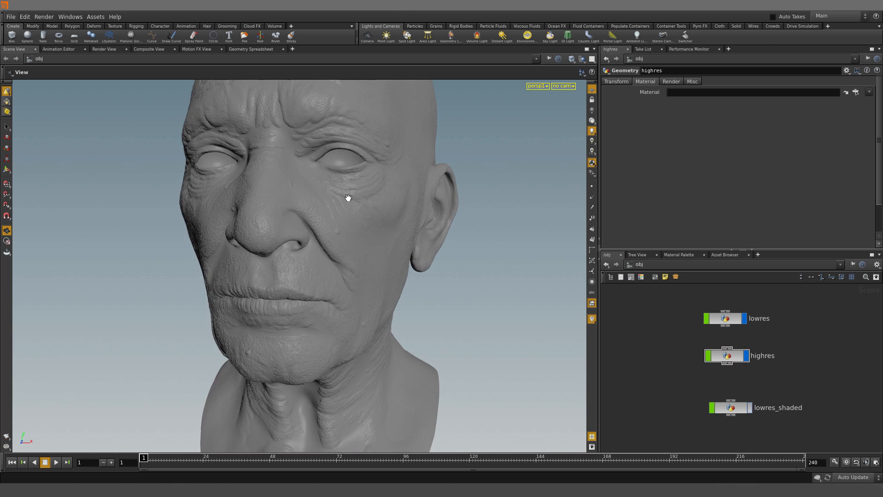
# - Switch the network view to the out network and add a Bake Texture node
pyautogui.moveTo(794, 339); pyautogui.dragTo(739, 331, button='middle')
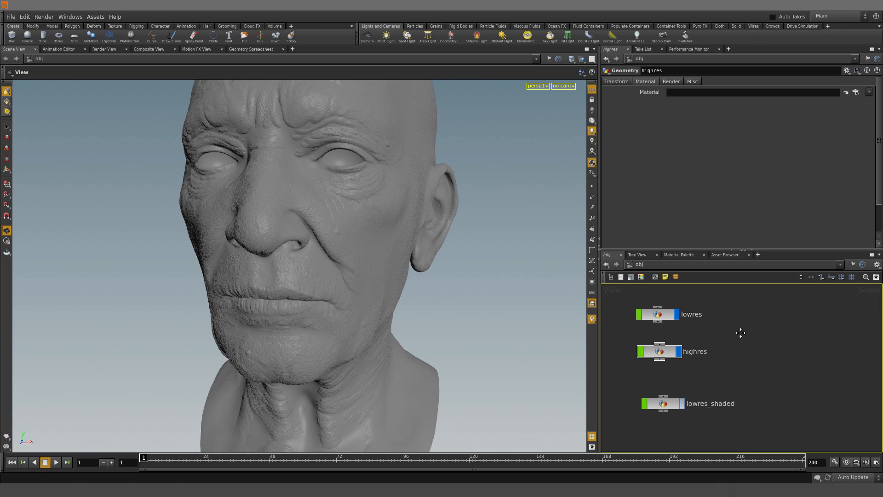
pyautogui.click(637, 265)
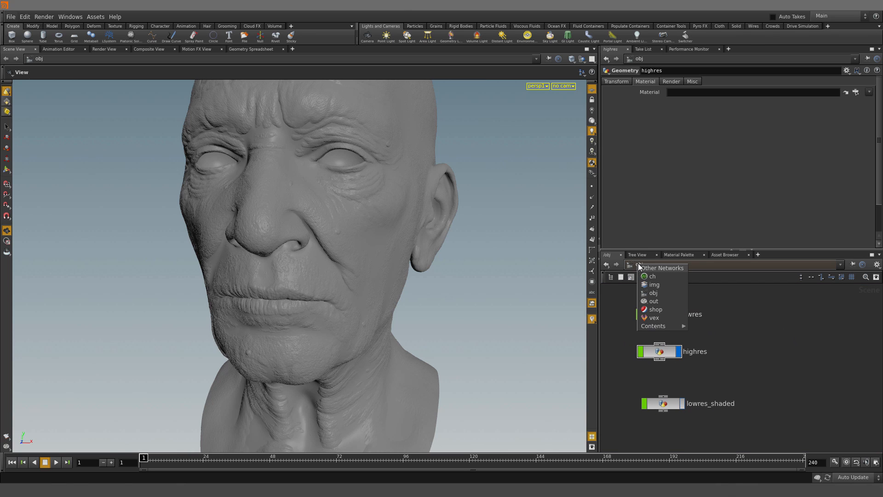
pyautogui.click(671, 301)
pyautogui.press('Tab')
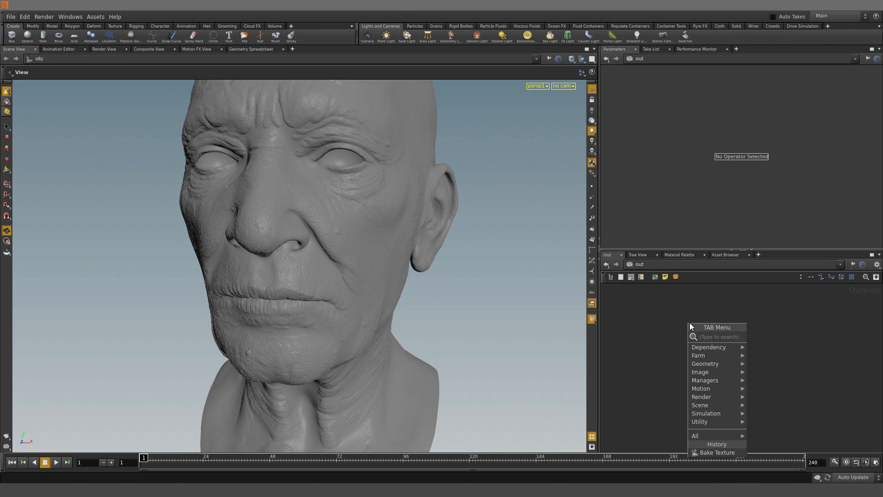
pyautogui.write('bake')
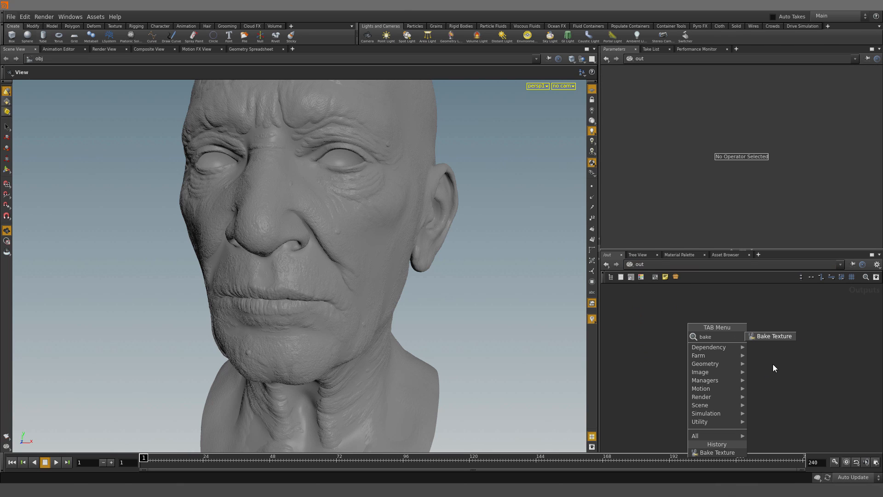
pyautogui.click(775, 336)
pyautogui.click(731, 359)
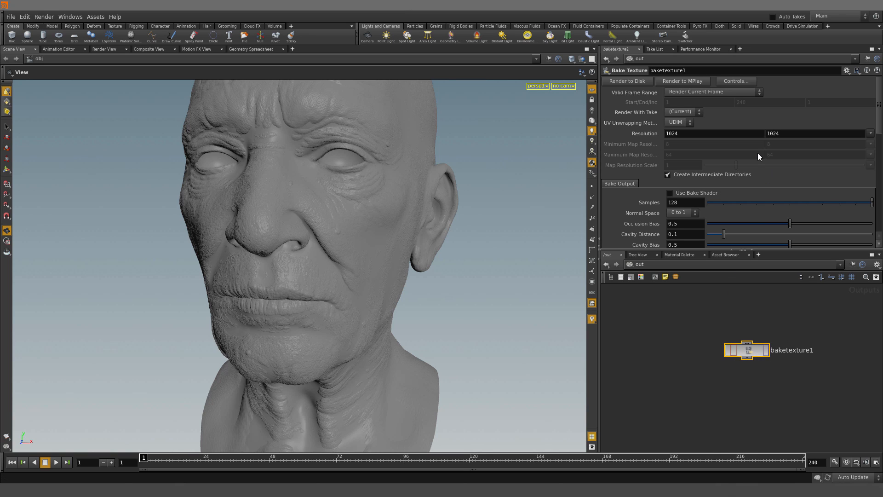
# - Review the Bake Texture node's resolution presets and its bake output and UV render object parameters
pyautogui.click(871, 134)
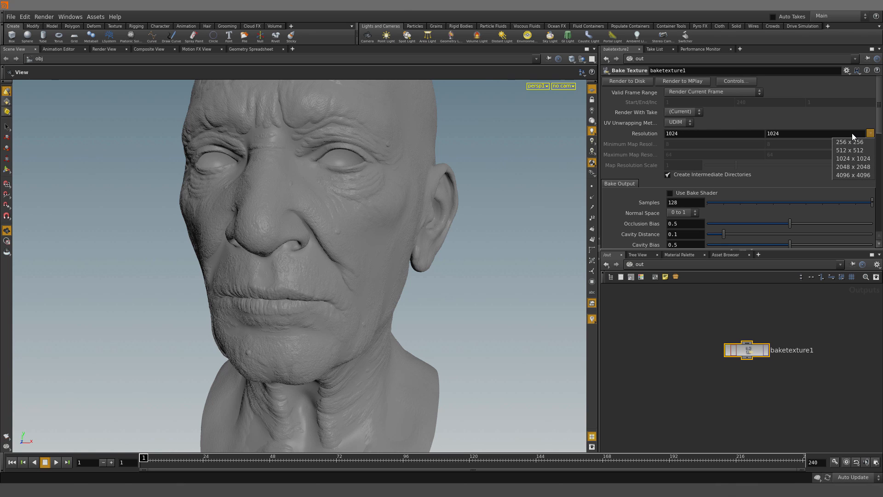
pyautogui.click(869, 135)
pyautogui.moveTo(881, 134); pyautogui.dragTo(882, 161)
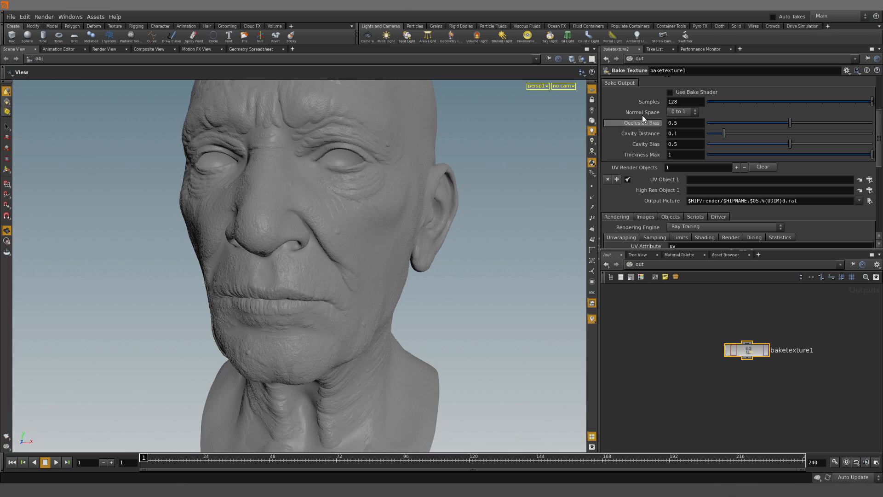
# - Enable the bake shader on the Bake Texture node and set Cavity Distance to 1, Thickness Max to 12 and Occlusion Bias to 0.2
pyautogui.moveTo(879, 136); pyautogui.dragTo(879, 132)
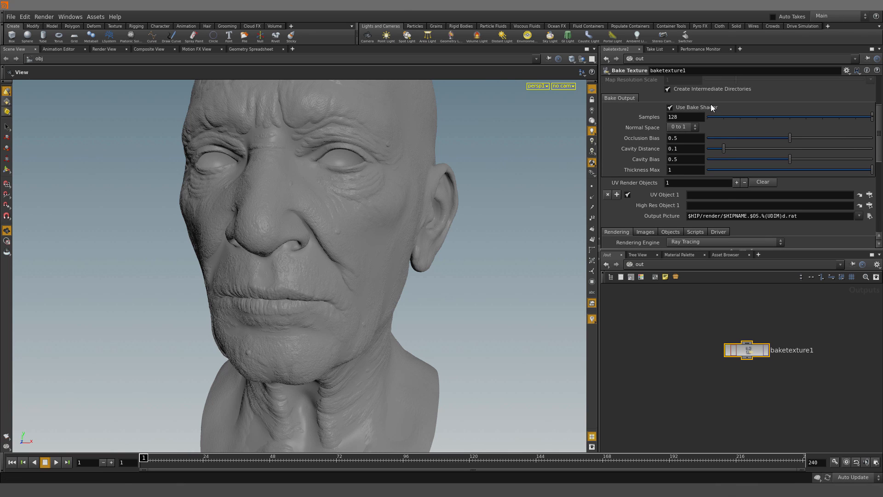
pyautogui.click(683, 117)
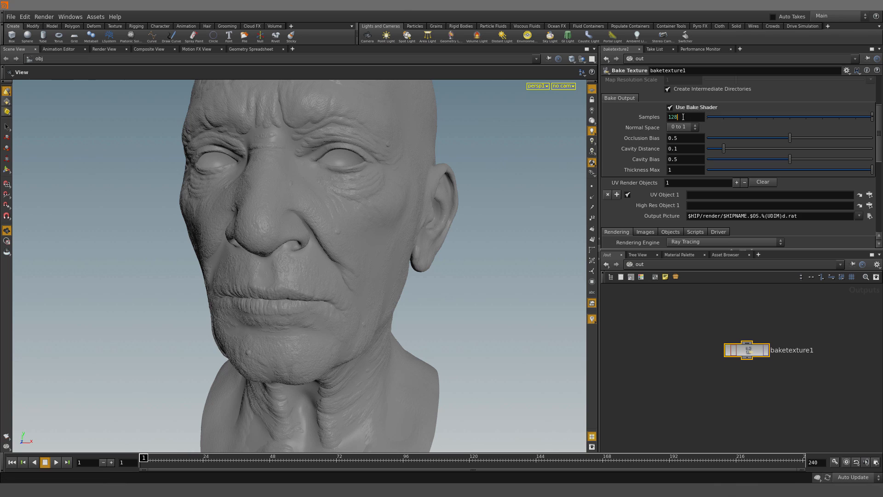
pyautogui.click(686, 149)
pyautogui.write('1')
pyautogui.click(674, 170)
pyautogui.write('12')
pyautogui.click(689, 138)
pyautogui.write('2')
pyautogui.press('Return')
pyautogui.scroll(1, 683, 122)
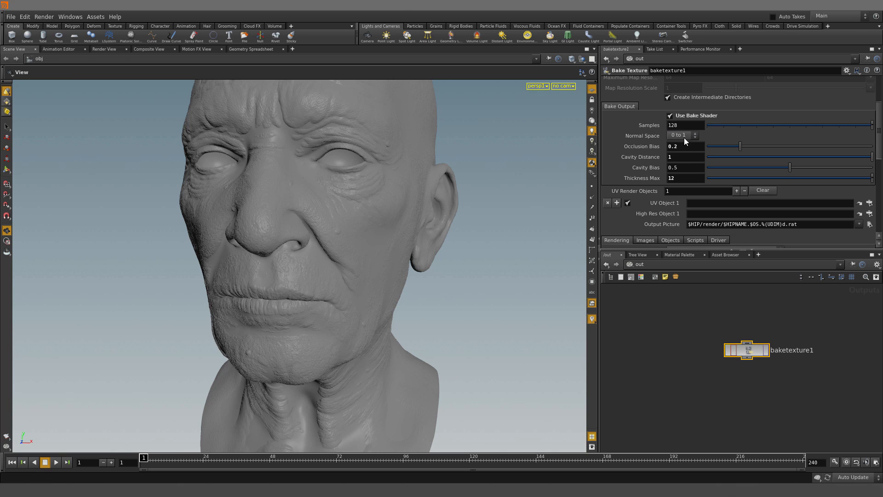
pyautogui.click(694, 147)
pyautogui.click(686, 157)
pyautogui.click(692, 168)
pyautogui.click(676, 178)
# - Assign /obj/lowres as UV Object 1 and /obj/highres as High Res Object 1 for the bake
pyautogui.scroll(-5, 881, 182)
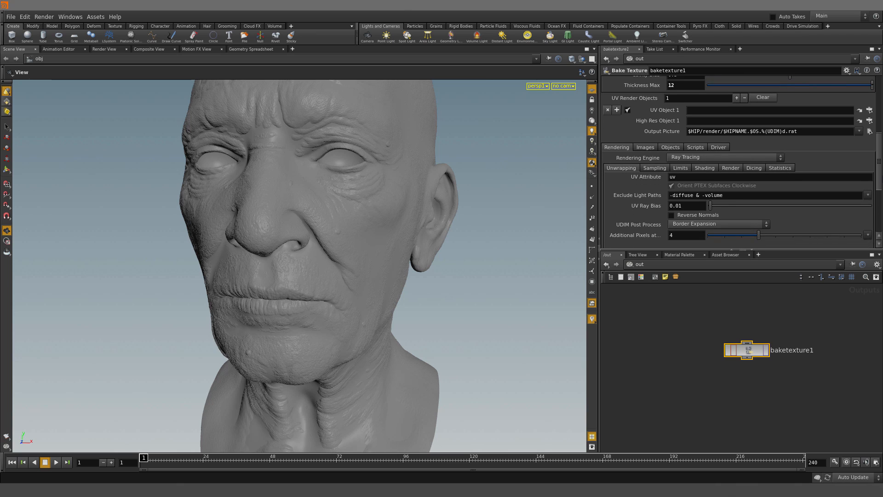
pyautogui.moveTo(881, 179); pyautogui.dragTo(881, 177)
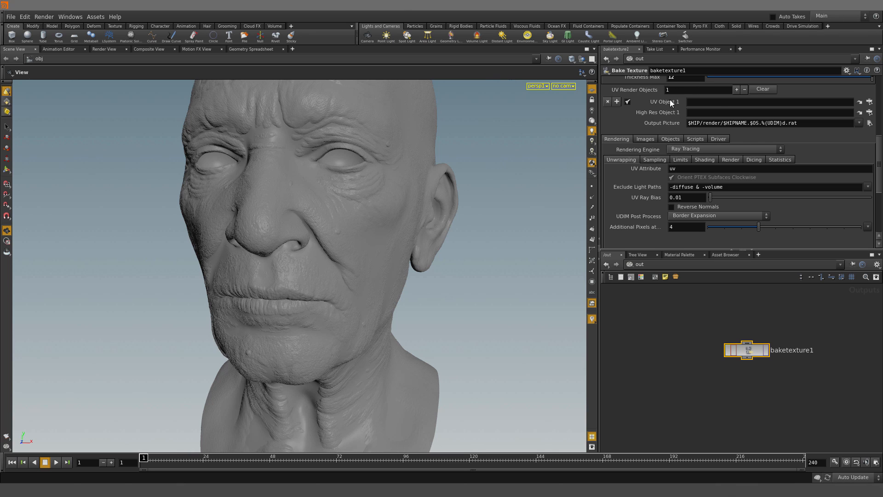
pyautogui.click(870, 101)
pyautogui.click(803, 54)
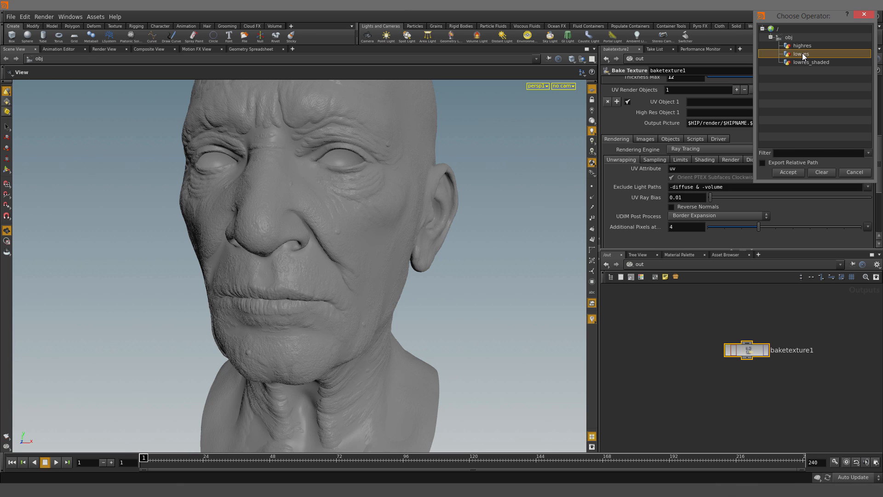
pyautogui.doubleClick(804, 54)
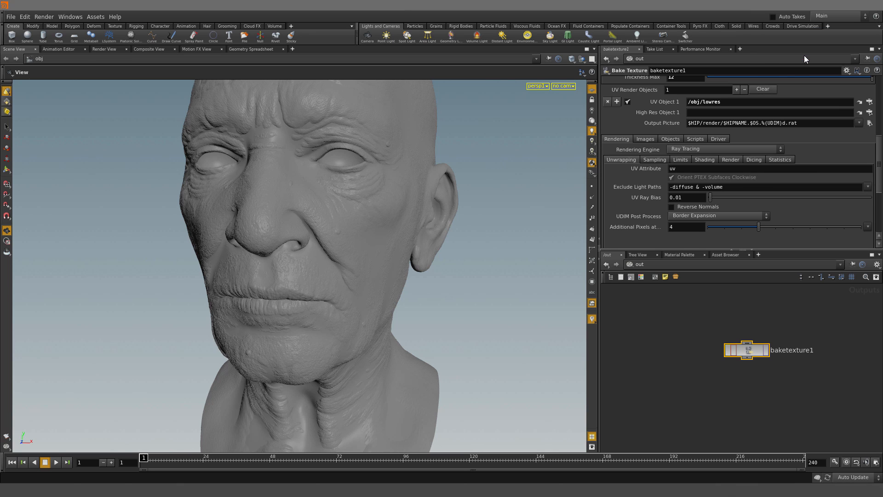
pyautogui.click(869, 112)
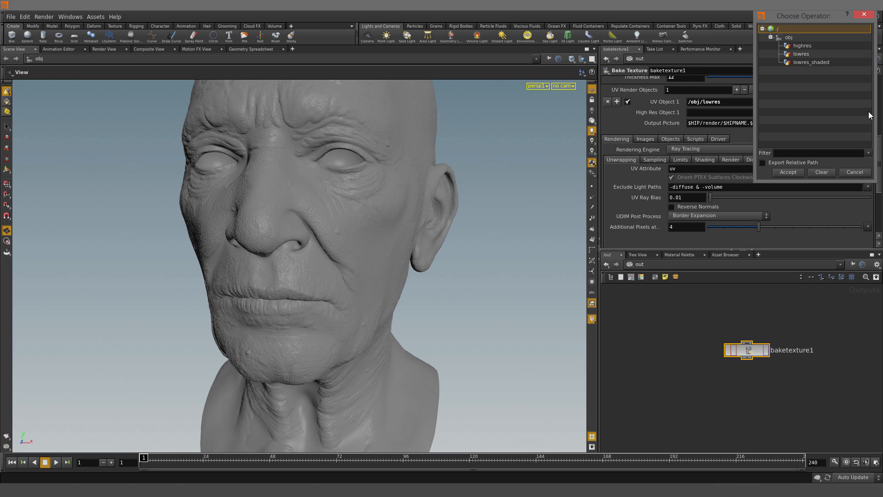
pyautogui.doubleClick(804, 47)
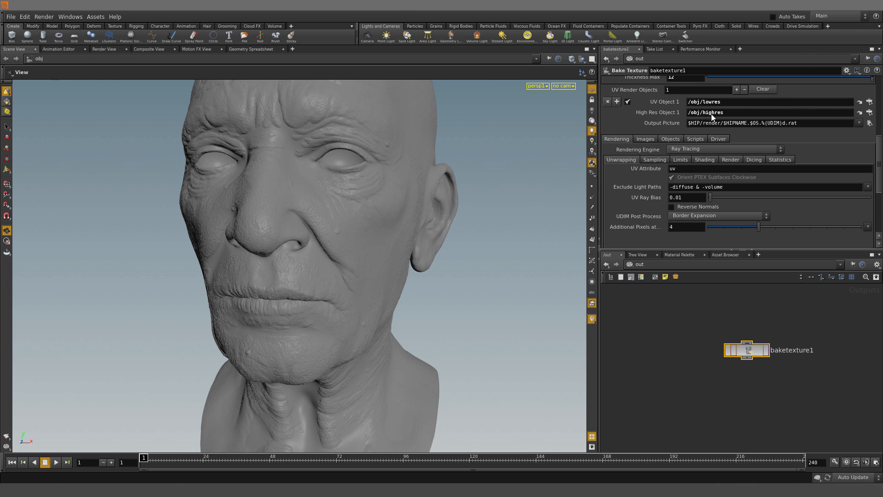
# - Change the output picture's file extension to exr
pyautogui.click(811, 124)
pyautogui.press('BackSpace')
pyautogui.press('BackSpace')
pyautogui.press('BackSpace')
pyautogui.write('exr')
pyautogui.click(823, 113)
# - Enable the Displacement, Shading Unit Normal, Shading Tangent-Space Normal, Occlusion, Cavity and Thickness extra image planes, and render the bake to disk
pyautogui.click(644, 139)
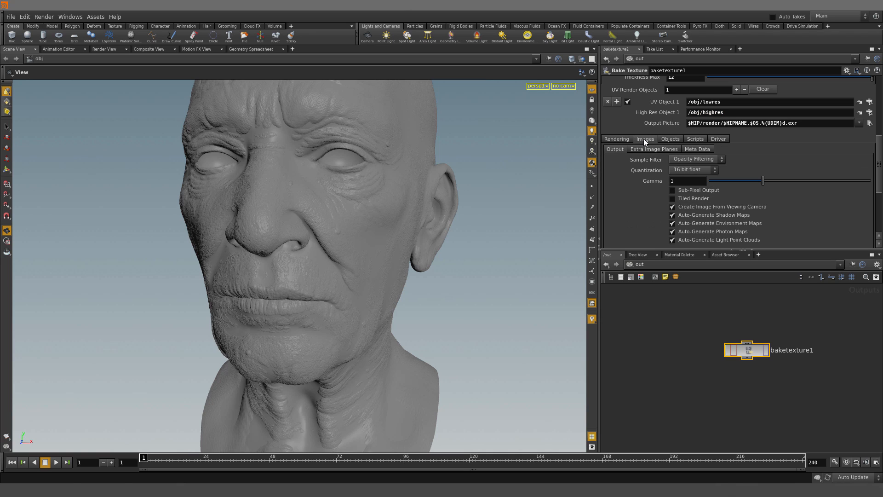
pyautogui.click(651, 150)
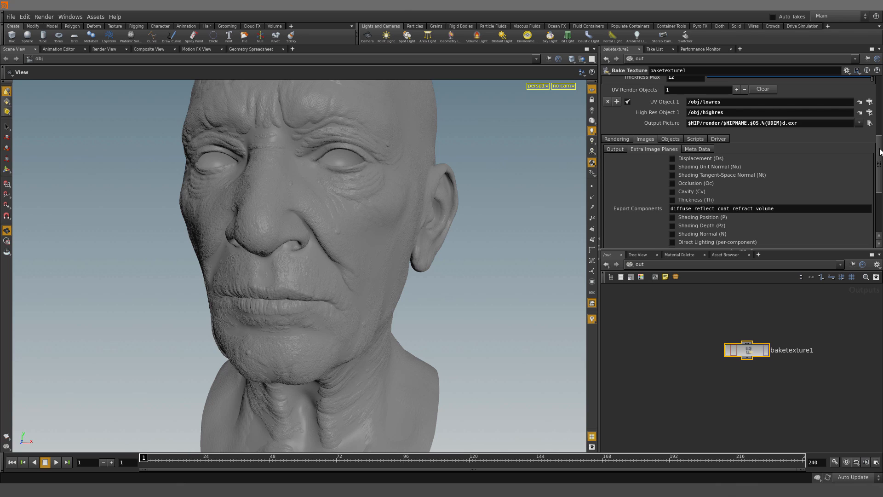
pyautogui.moveTo(881, 152); pyautogui.dragTo(879, 177)
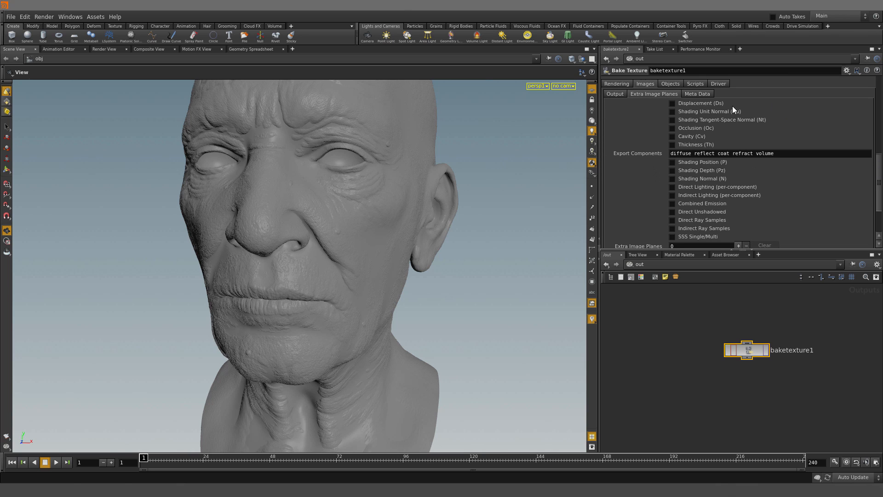
pyautogui.click(702, 103)
pyautogui.click(729, 119)
pyautogui.click(699, 143)
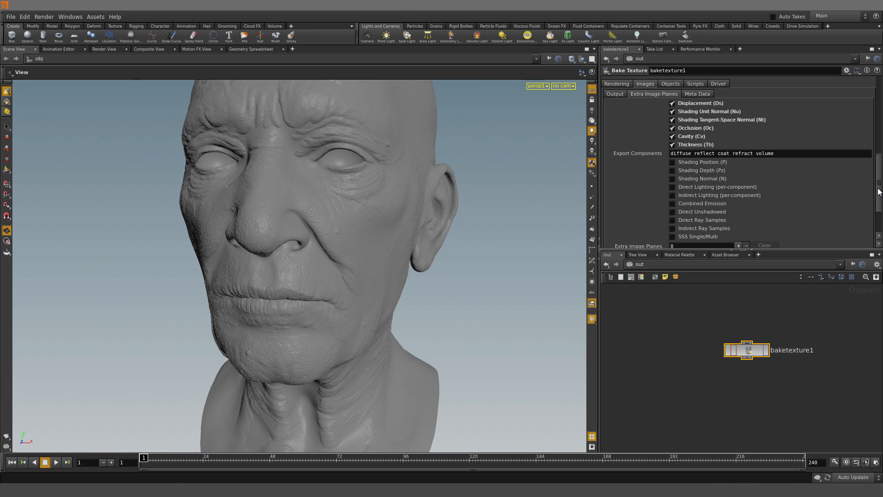
pyautogui.moveTo(880, 191); pyautogui.dragTo(855, 85)
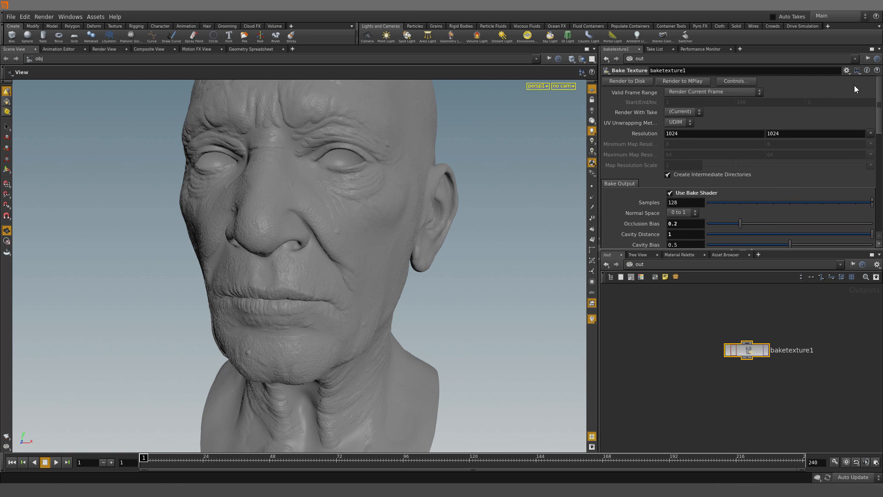
pyautogui.click(627, 81)
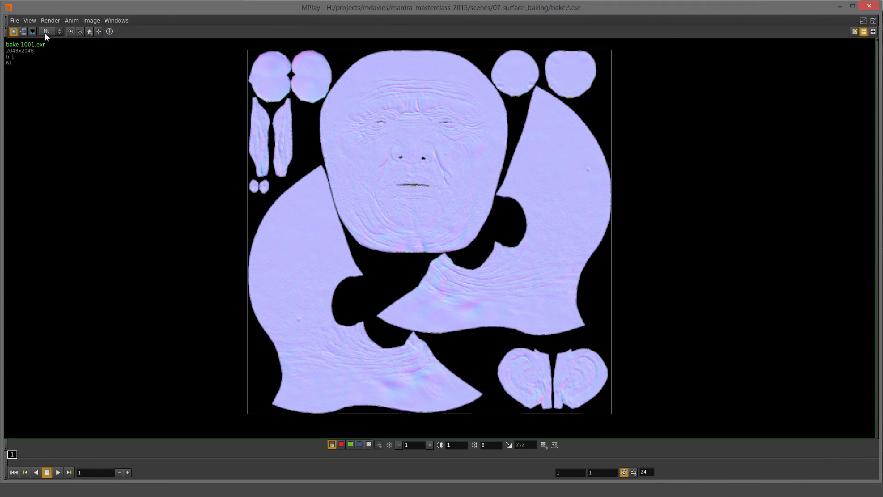
# - In MPlay, view the C plane of the baked image and return to the tangent-space normal plane Nt
pyautogui.click(45, 34)
pyautogui.click(50, 43)
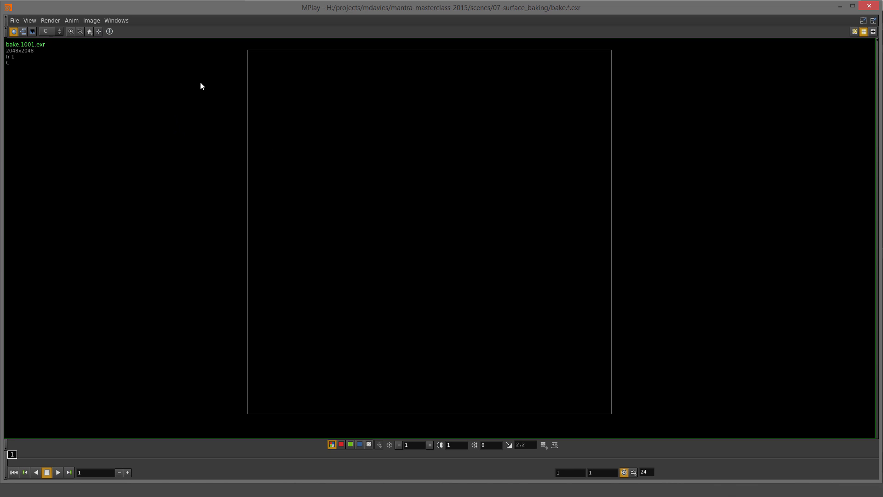
pyautogui.click(52, 34)
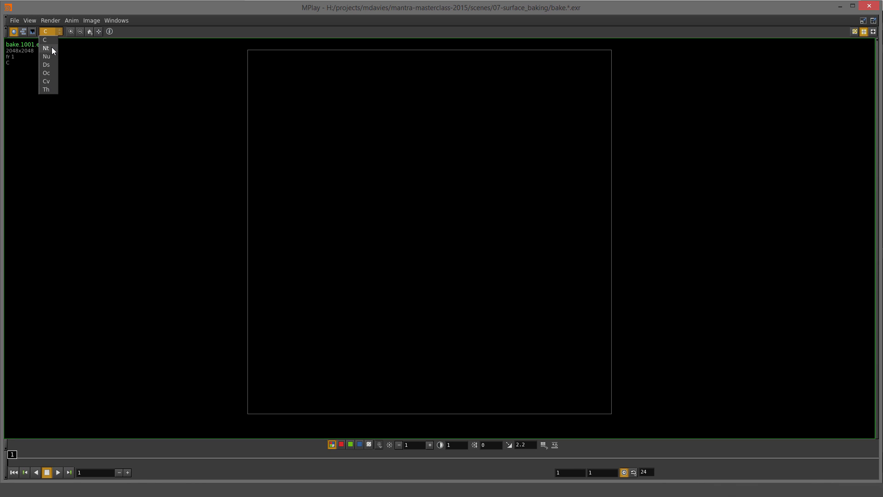
pyautogui.click(51, 48)
# - Examine the tangent-space normal map up close, including the facial wrinkles and the expanded borders of the UV islands
pyautogui.scroll(2, 426, 152)
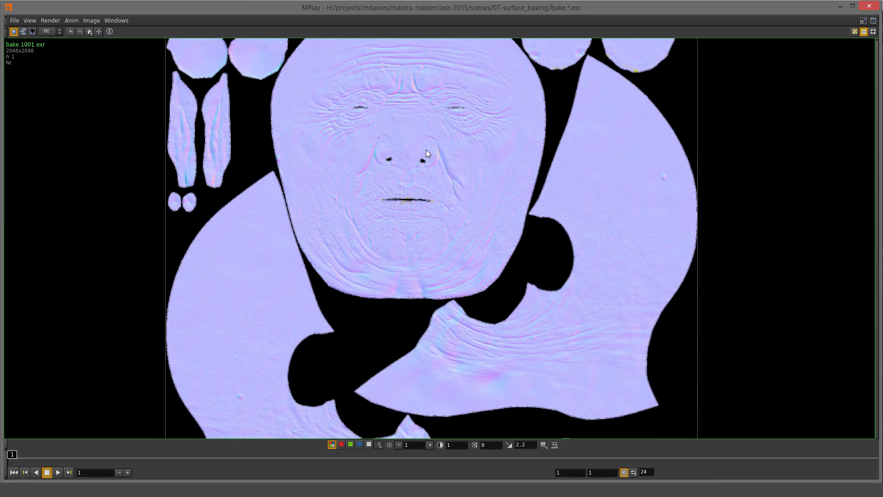
pyautogui.scroll(2, 426, 150)
pyautogui.moveTo(455, 155); pyautogui.dragTo(461, 243, button='middle')
pyautogui.scroll(1, 456, 205)
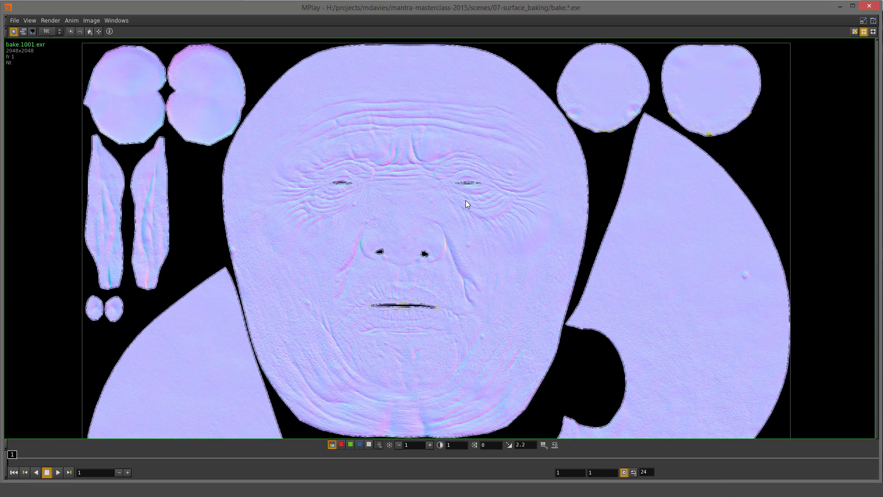
pyautogui.scroll(3, 466, 201)
pyautogui.moveTo(460, 196); pyautogui.dragTo(582, 39, button='middle')
pyautogui.scroll(4, 449, 217)
pyautogui.moveTo(526, 217); pyautogui.dragTo(447, 73, button='middle')
pyautogui.moveTo(493, 185); pyautogui.dragTo(574, 13, button='middle')
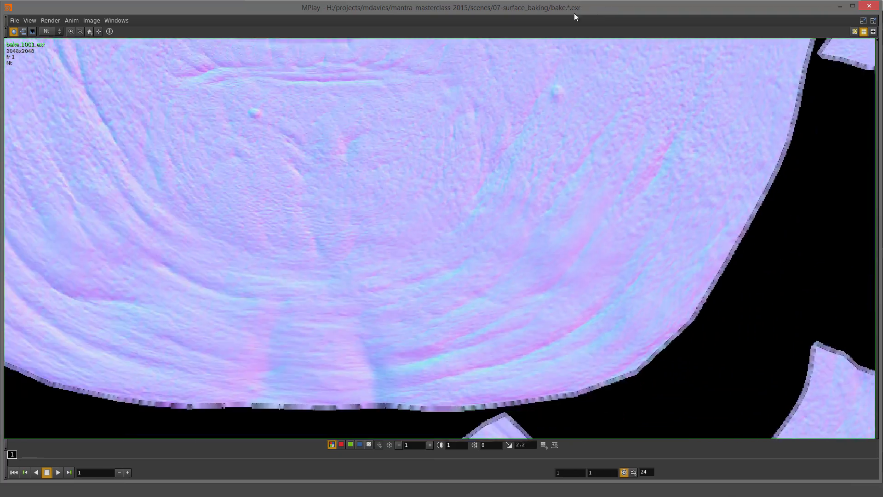
pyautogui.moveTo(530, 130); pyautogui.dragTo(570, 15, button='middle')
pyautogui.moveTo(530, 176); pyautogui.dragTo(529, 21, button='middle')
pyautogui.moveTo(619, 216); pyautogui.dragTo(469, 37, button='middle')
pyautogui.moveTo(861, 182); pyautogui.dragTo(554, 238, button='middle')
pyautogui.moveTo(391, 95); pyautogui.dragTo(625, 357, button='middle')
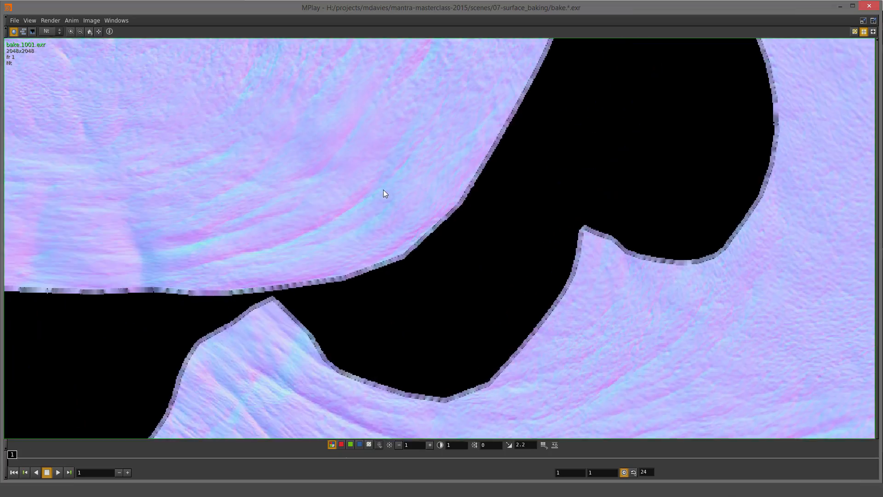
pyautogui.moveTo(385, 194); pyautogui.dragTo(267, 171, button='middle')
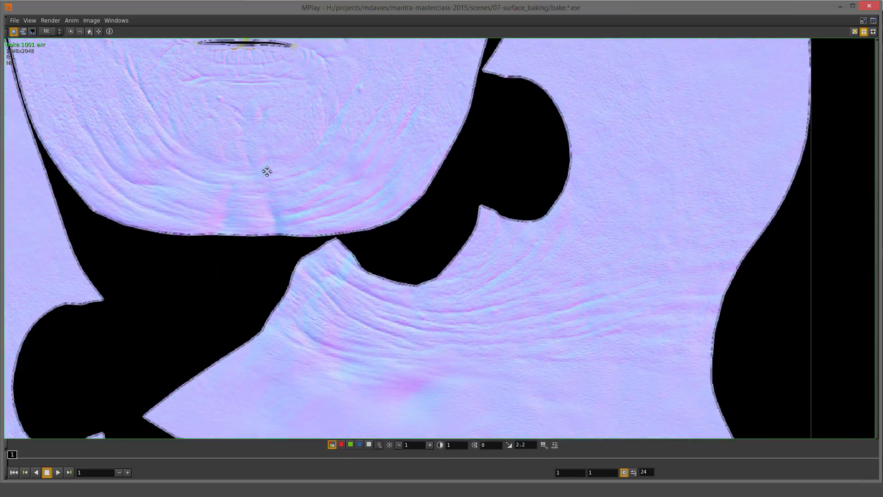
# - Display the unit normal plane Nu and view the whole map
pyautogui.click(58, 30)
pyautogui.click(46, 56)
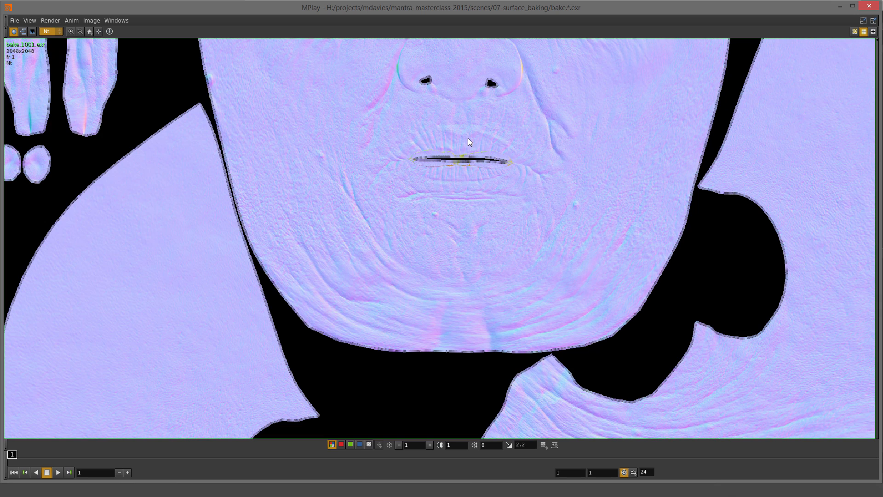
pyautogui.scroll(-5, 556, 219)
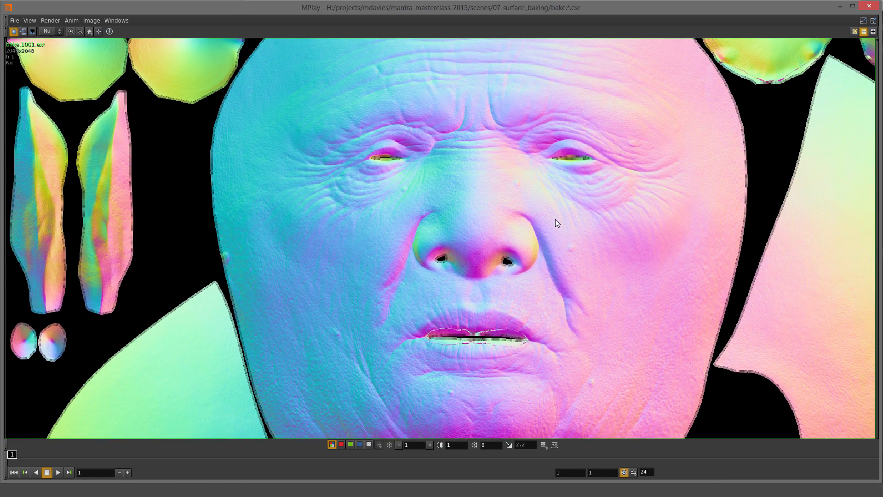
pyautogui.scroll(-5, 579, 217)
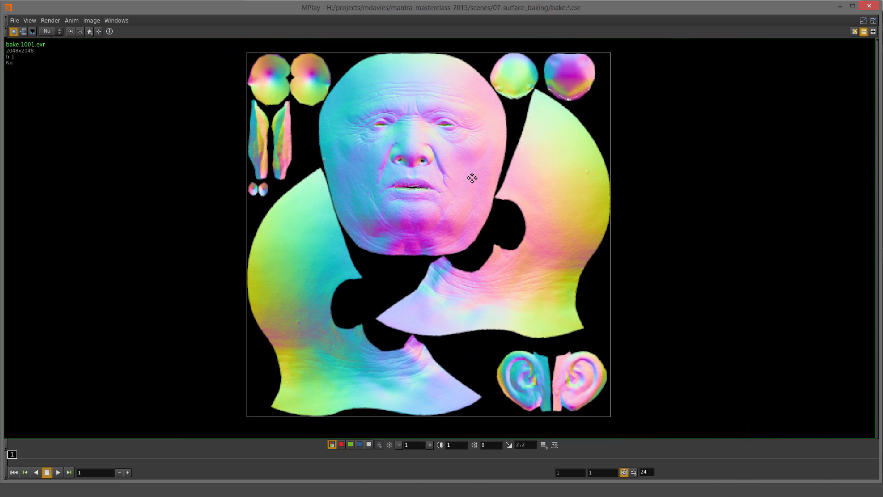
pyautogui.moveTo(472, 178); pyautogui.dragTo(472, 182, button='middle')
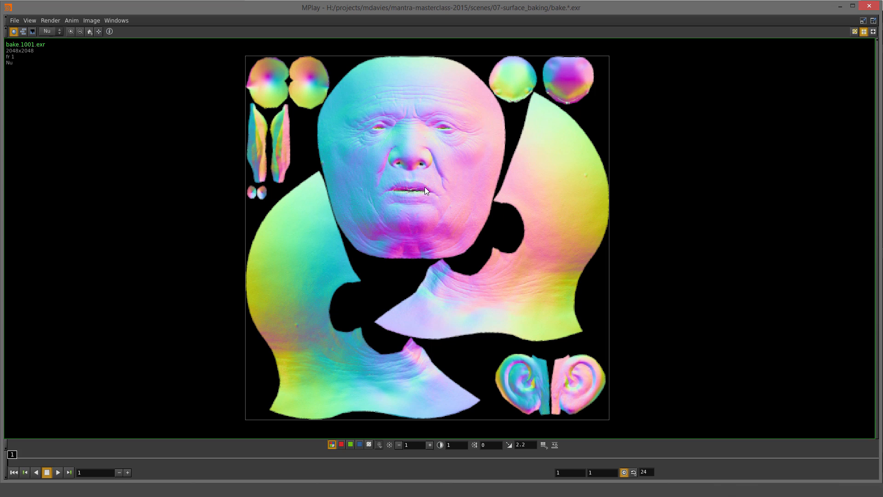
# - Display the displacement plane Ds and examine the face, forehead and neck regions up close
pyautogui.click(50, 31)
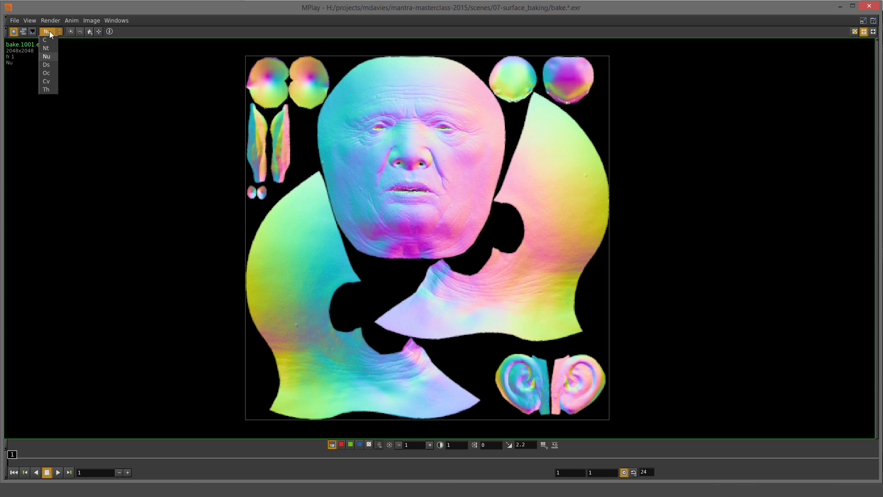
pyautogui.click(51, 65)
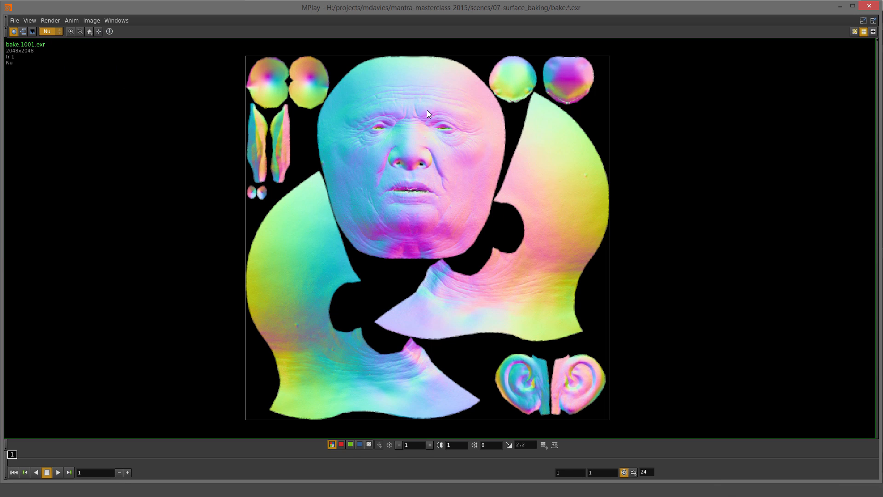
pyautogui.scroll(8, 423, 161)
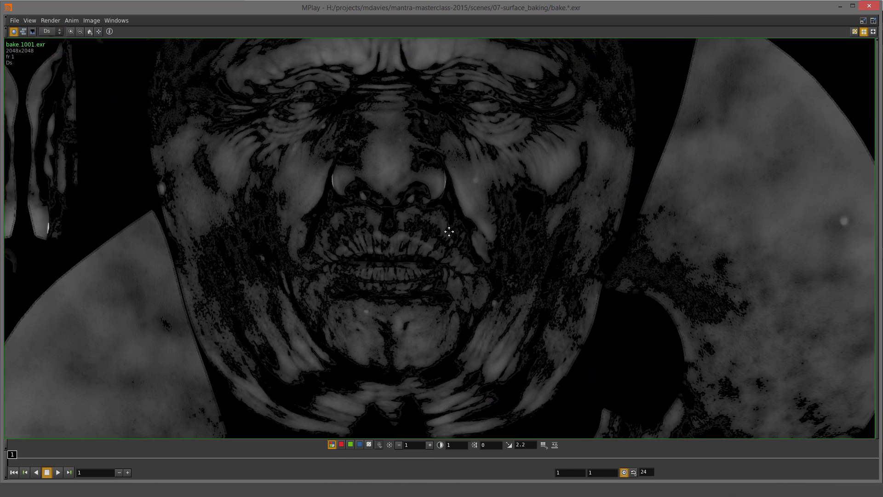
pyautogui.moveTo(449, 231); pyautogui.dragTo(450, 326, button='middle')
pyautogui.moveTo(483, 172); pyautogui.dragTo(419, 274, button='middle')
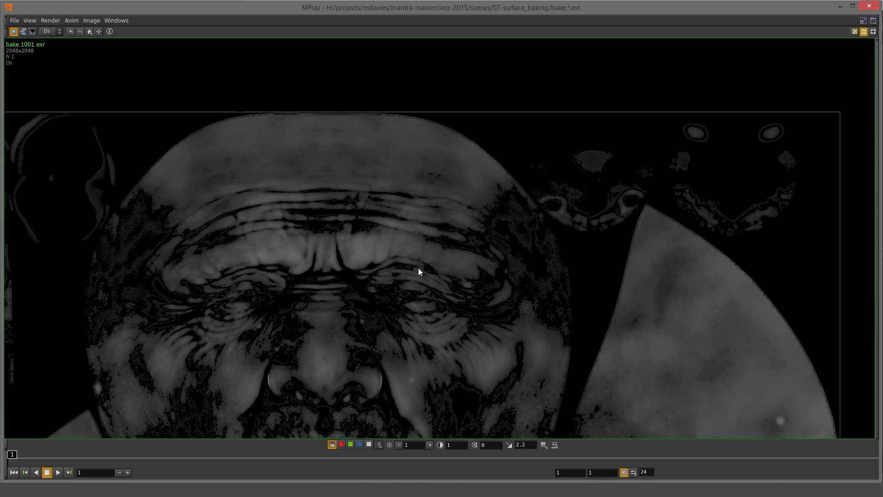
pyautogui.moveTo(389, 226); pyautogui.dragTo(220, 165, button='middle')
pyautogui.moveTo(506, 276); pyautogui.dragTo(470, 170, button='middle')
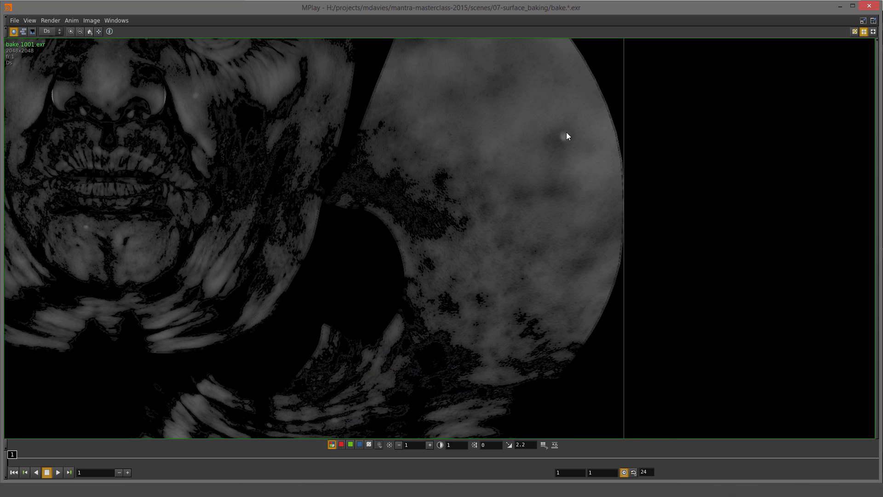
pyautogui.moveTo(548, 153); pyautogui.dragTo(721, 186, button='middle')
pyautogui.moveTo(337, 234); pyautogui.dragTo(332, 376, button='middle')
pyautogui.moveTo(440, 257); pyautogui.dragTo(378, 408, button='middle')
pyautogui.moveTo(438, 213); pyautogui.dragTo(344, 292, button='middle')
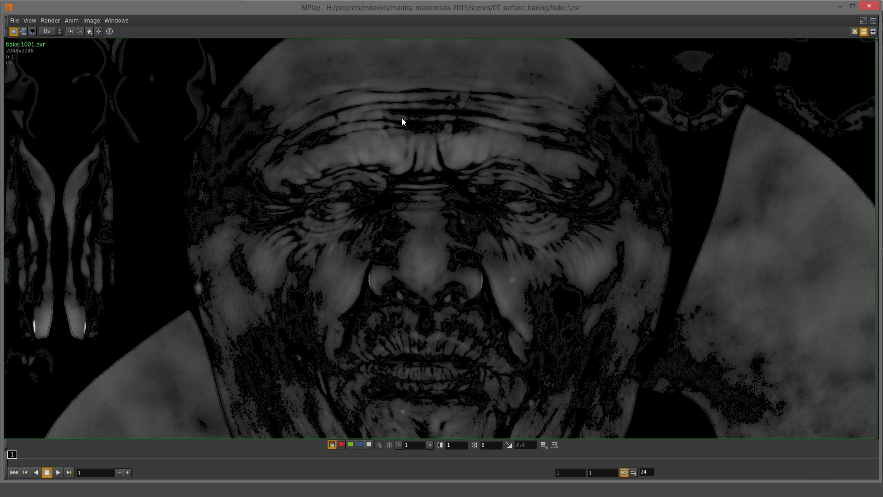
pyautogui.moveTo(465, 167); pyautogui.dragTo(456, 166, button='middle')
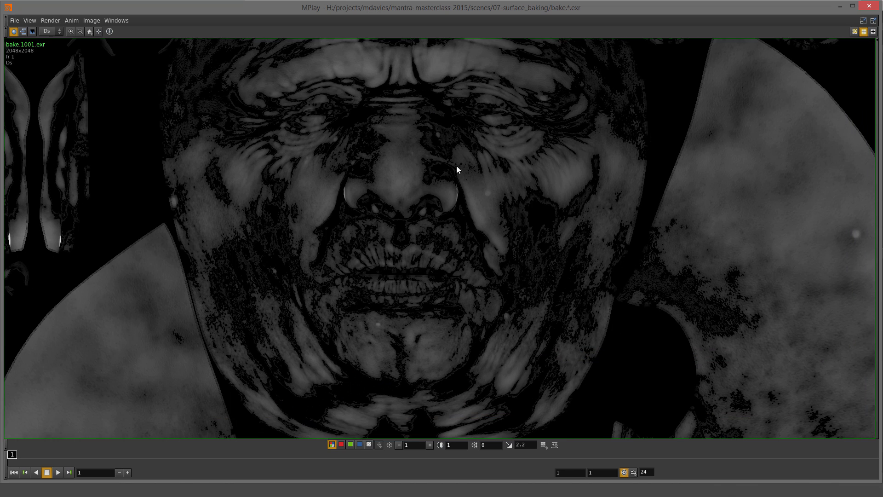
# - Display the occlusion plane Oc of the baked image
pyautogui.click(51, 32)
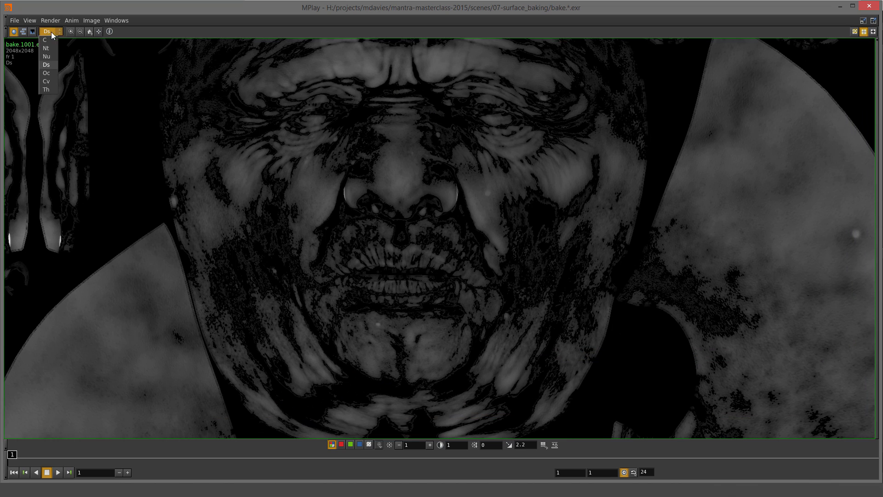
pyautogui.click(47, 73)
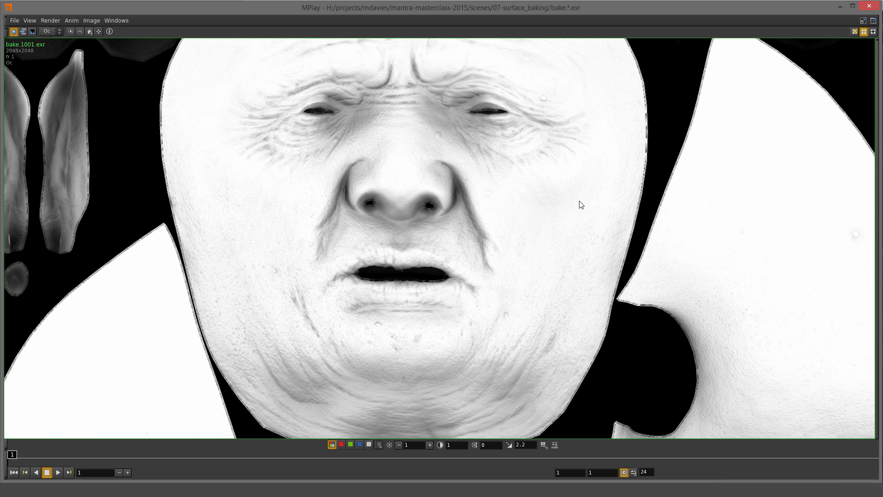
# - Examine the occlusion map across the face, chin and neck regions
pyautogui.moveTo(508, 183); pyautogui.dragTo(502, 213, button='middle')
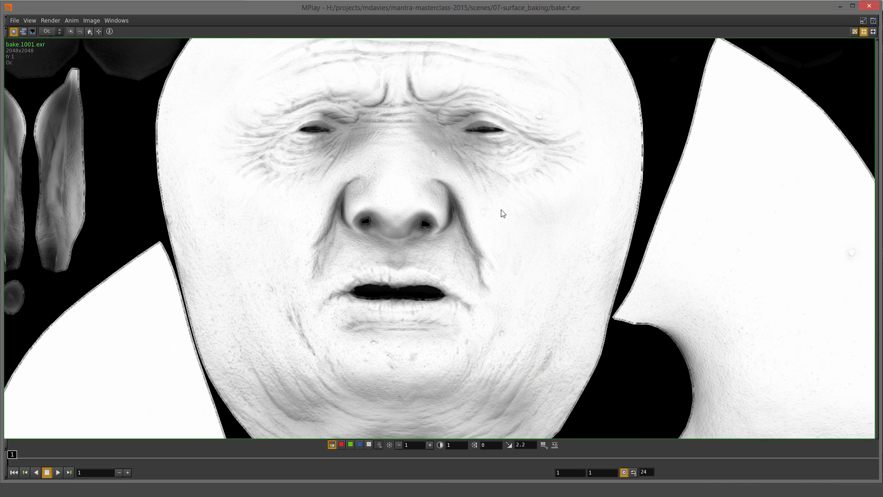
pyautogui.moveTo(489, 301); pyautogui.dragTo(584, 69, button='middle')
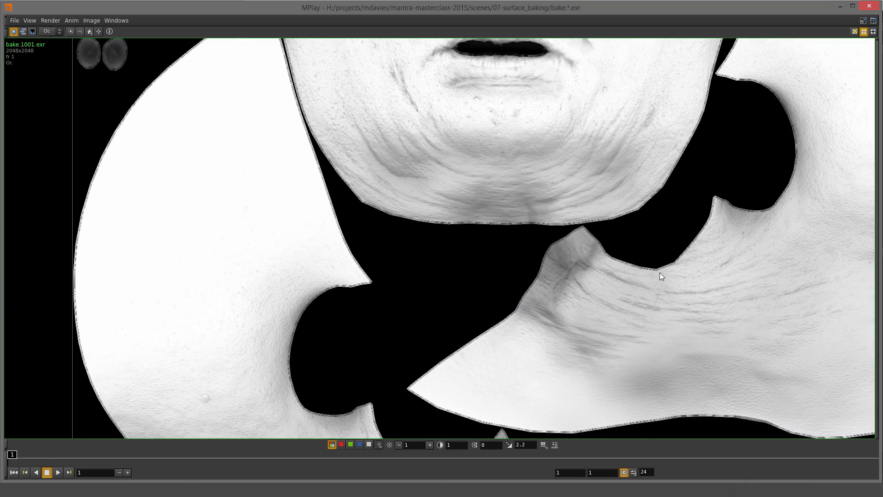
pyautogui.moveTo(658, 274); pyautogui.dragTo(556, 290, button='middle')
# - Display the cavity plane Cv and examine the forehead wrinkles and the eye area up close
pyautogui.click(54, 32)
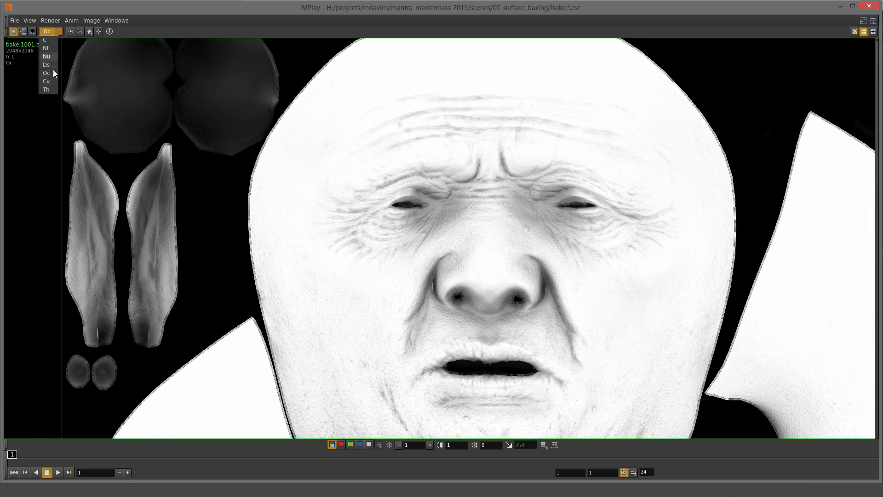
pyautogui.press('Escape')
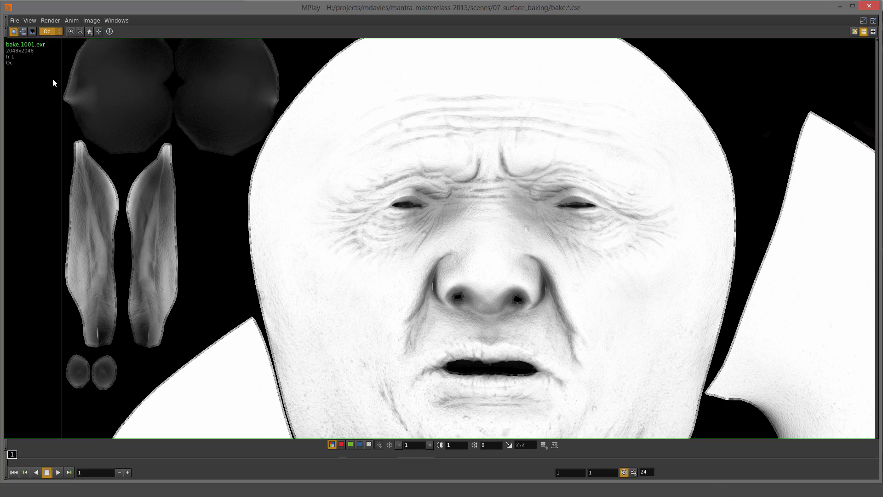
pyautogui.press('Down')
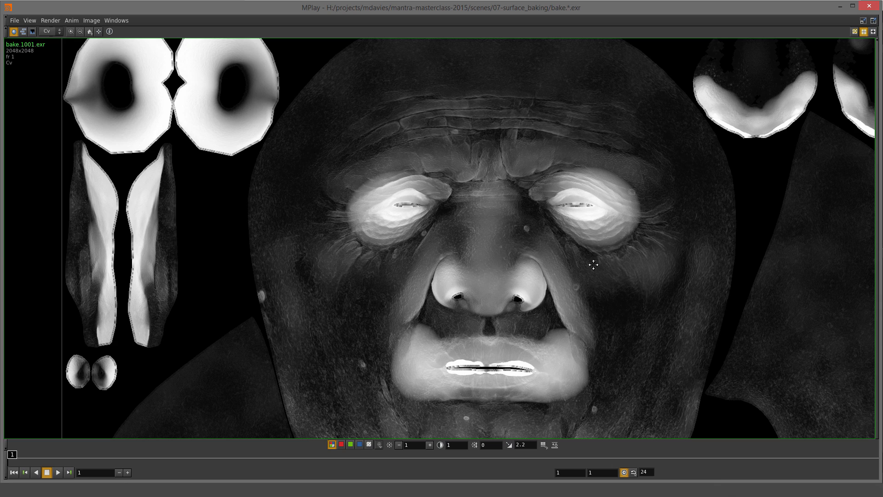
pyautogui.moveTo(594, 264); pyautogui.dragTo(531, 173, button='middle')
pyautogui.scroll(3, 546, 266)
pyautogui.moveTo(559, 236); pyautogui.dragTo(633, 367, button='middle')
pyautogui.scroll(3, 621, 309)
pyautogui.moveTo(481, 237); pyautogui.dragTo(649, 412, button='middle')
pyautogui.scroll(2, 598, 323)
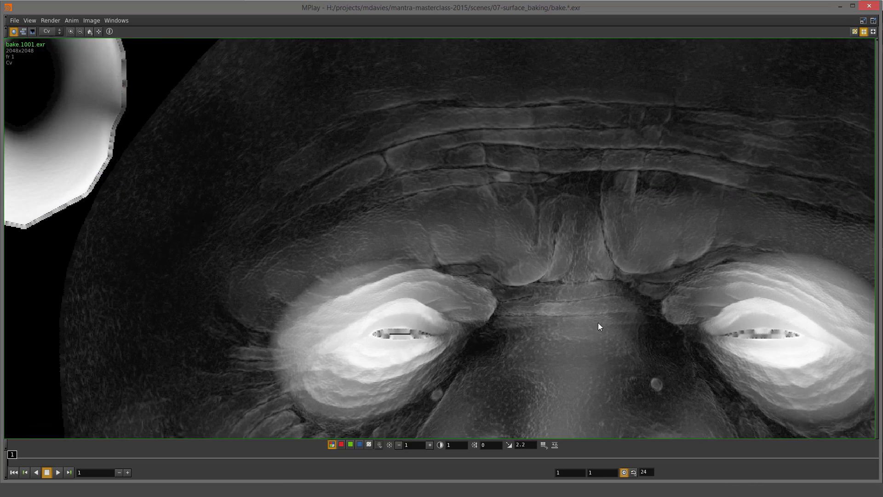
# - Examine the cavity map around the neck, ear and chin, and return to the view of the whole face
pyautogui.moveTo(598, 326); pyautogui.dragTo(462, 211, button='middle')
pyautogui.scroll(-4, 501, 267)
pyautogui.scroll(2, 552, 247)
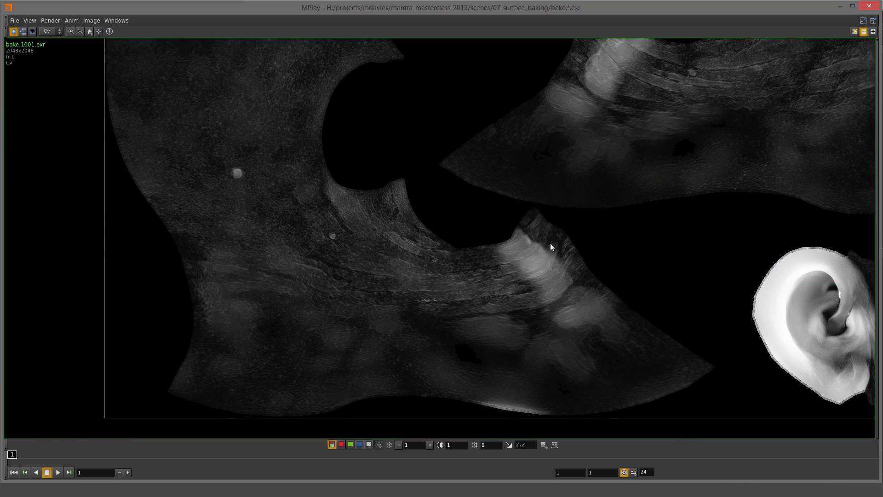
pyautogui.moveTo(530, 262); pyautogui.dragTo(572, 310, button='middle')
pyautogui.moveTo(325, 132); pyautogui.dragTo(336, 307, button='middle')
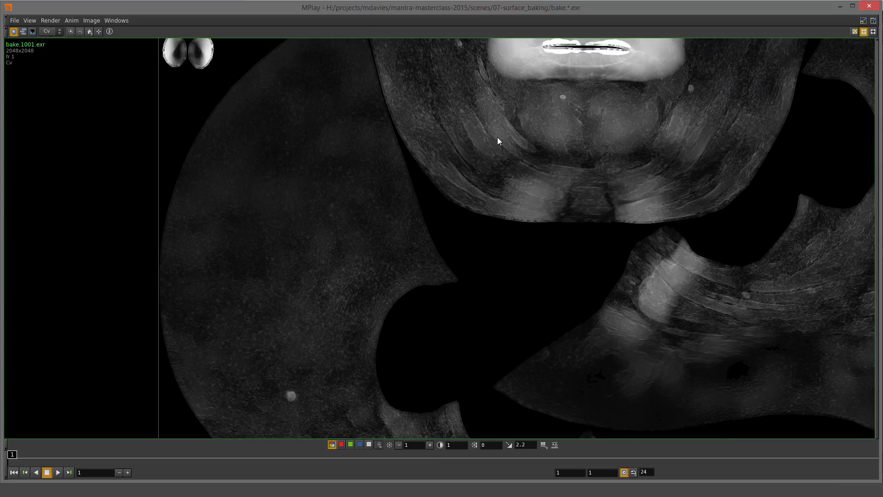
pyautogui.moveTo(498, 142); pyautogui.dragTo(449, 342, button='middle')
pyautogui.moveTo(483, 184); pyautogui.dragTo(443, 348, button='middle')
pyautogui.moveTo(487, 213); pyautogui.dragTo(388, 246, button='middle')
pyautogui.moveTo(170, 162); pyautogui.dragTo(104, 124, button='middle')
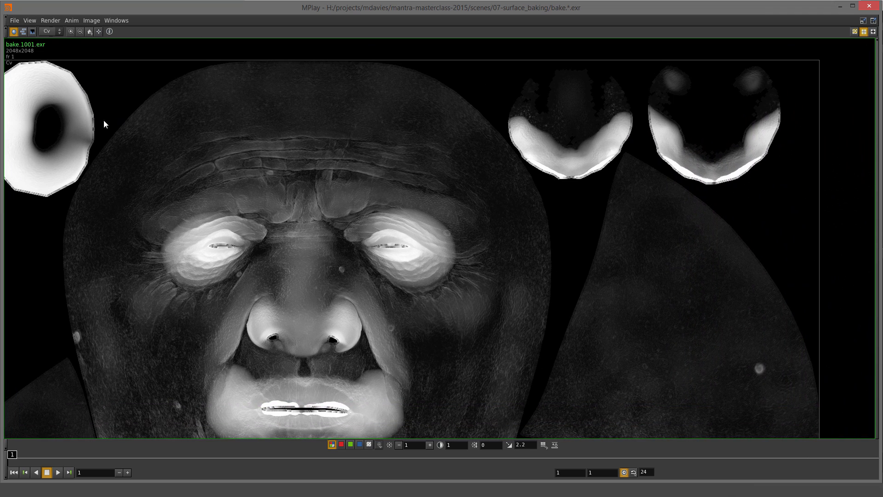
# - Display the plane Th and examine the face, neck and ear regions
pyautogui.click(56, 33)
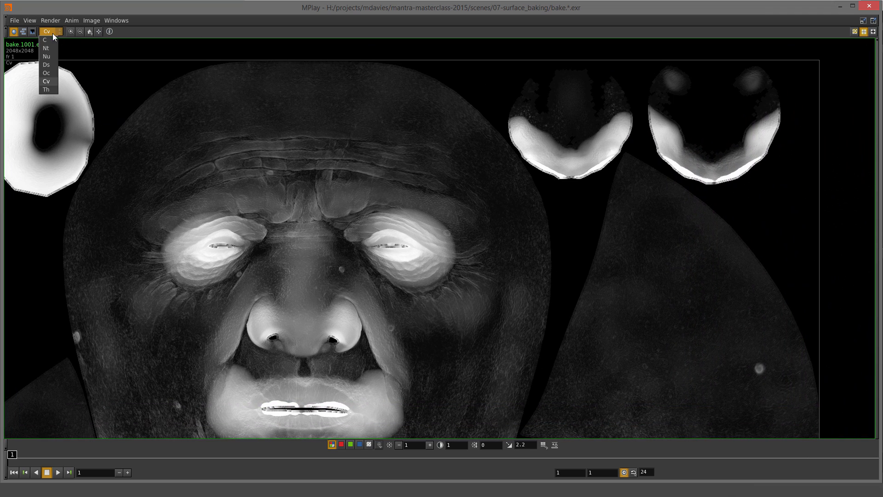
pyautogui.click(52, 92)
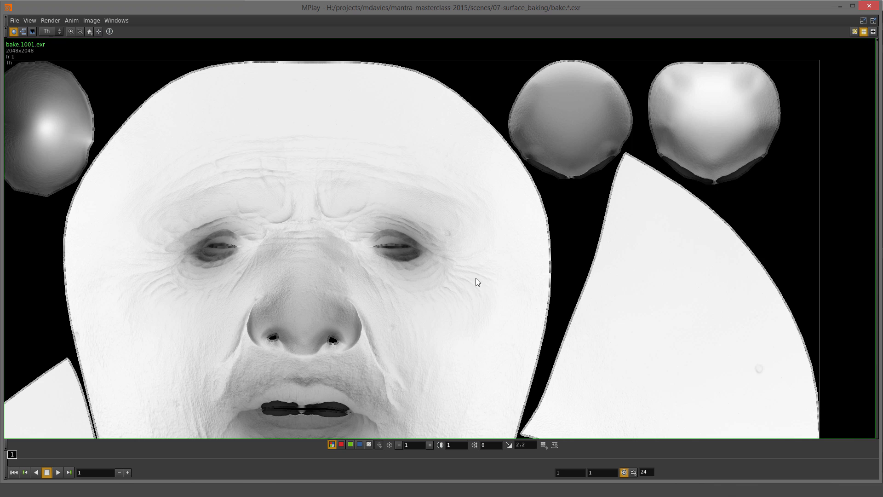
pyautogui.moveTo(476, 279); pyautogui.dragTo(603, 164, button='middle')
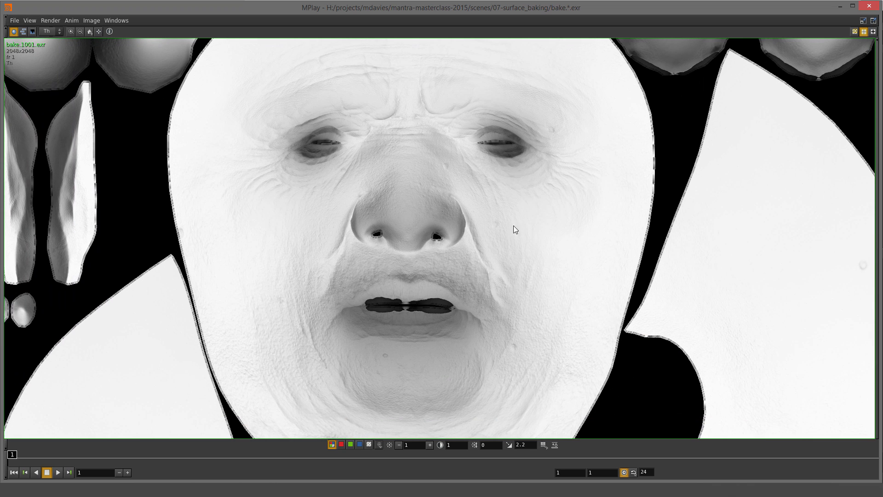
pyautogui.moveTo(515, 227); pyautogui.dragTo(400, 40, button='middle')
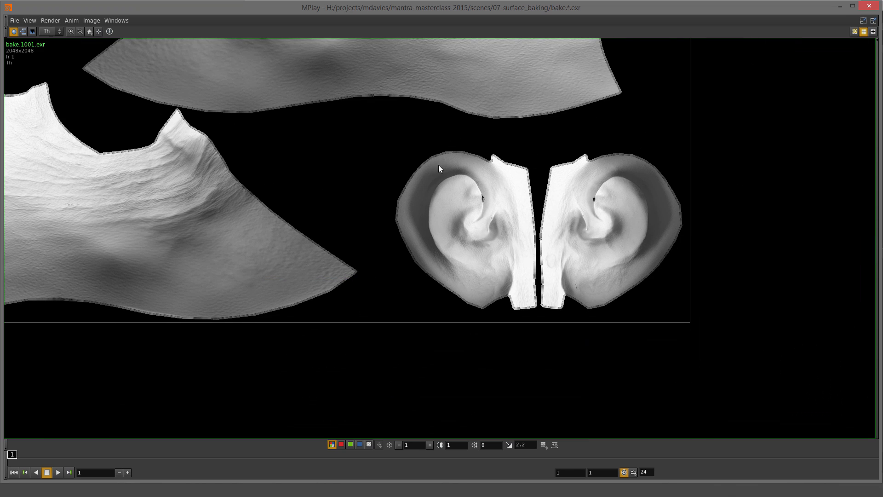
pyautogui.moveTo(247, 166)
pyautogui.mouseDown(button='middle')
pyautogui.moveTo(503, 178)
pyautogui.moveTo(434, 167)
pyautogui.moveTo(375, 256)
pyautogui.moveTo(423, 220)
pyautogui.mouseUp(button='middle')
pyautogui.scroll(-3, 424, 217)
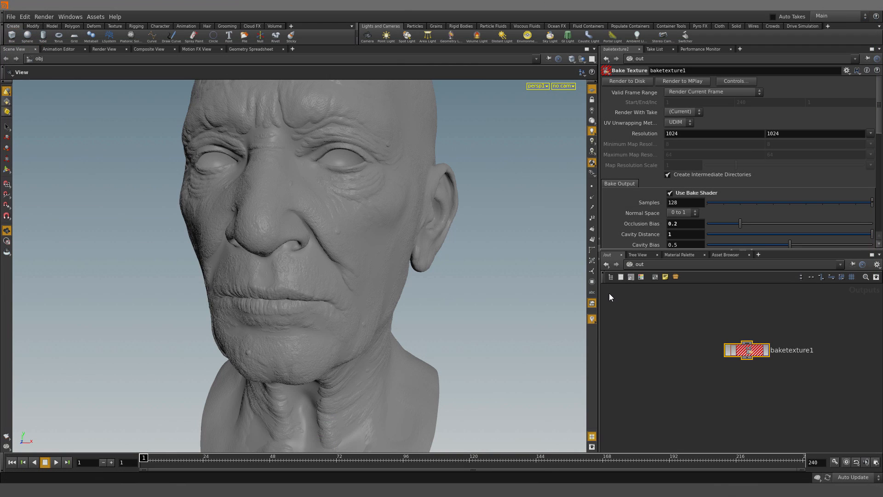
# - Go to the obj network in Houdini, hide the lowres and highres objects, and display only lowres_shaded
pyautogui.click(631, 264)
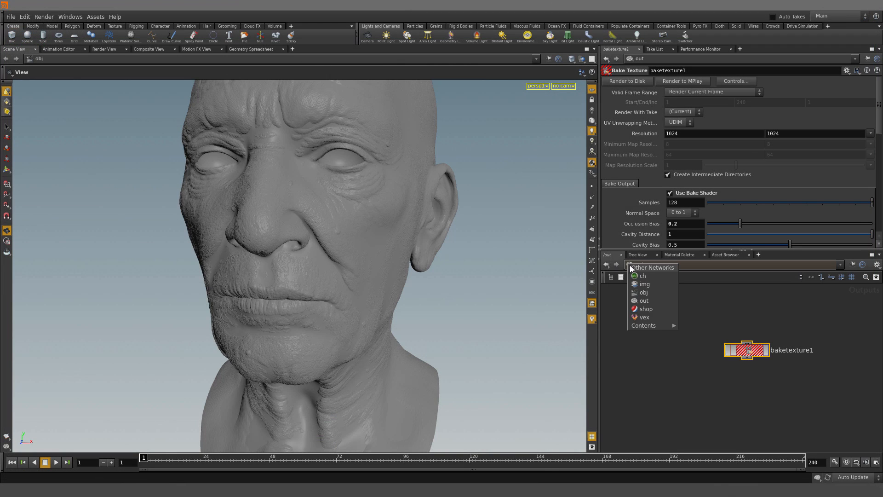
pyautogui.click(654, 291)
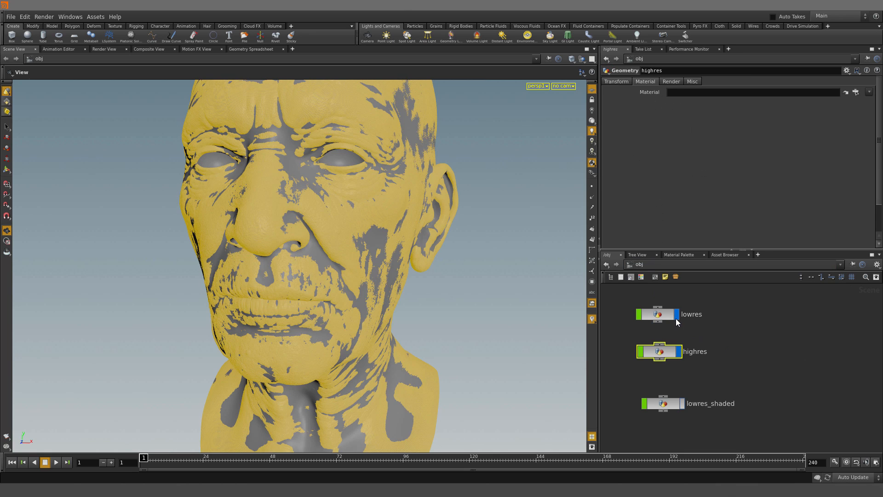
pyautogui.click(680, 352)
pyautogui.click(729, 352)
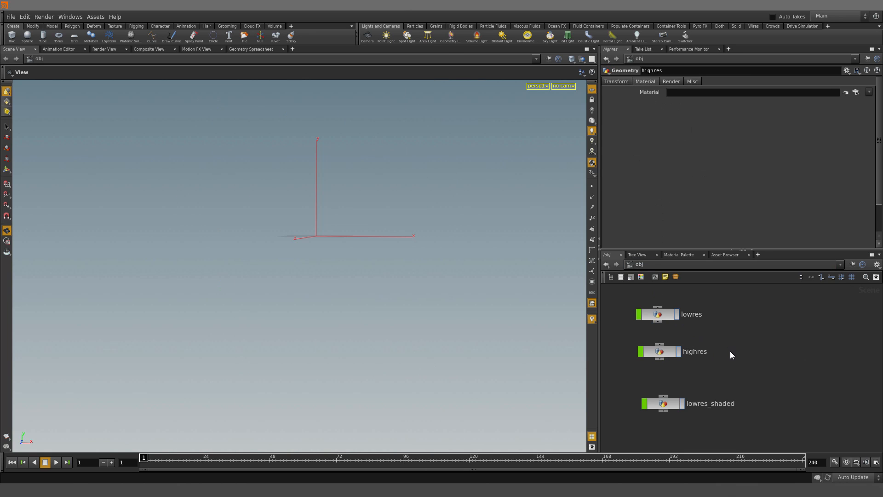
pyautogui.click(683, 404)
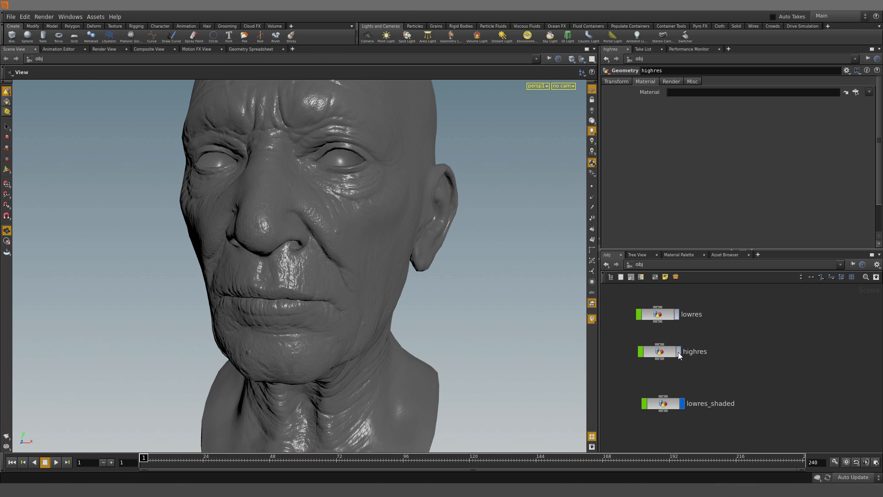
# - Copy the material path of lowres_shaded, clear its material assignment, and view the unshaded head from another angle
pyautogui.click(668, 317)
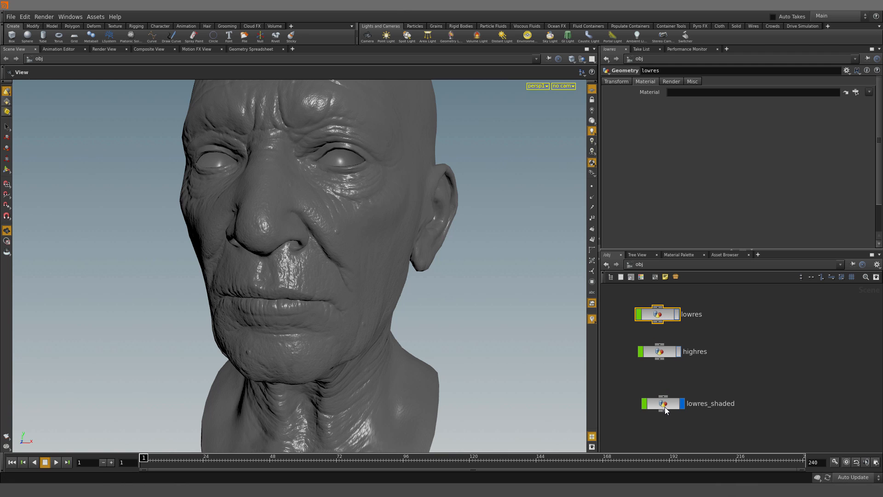
pyautogui.click(666, 405)
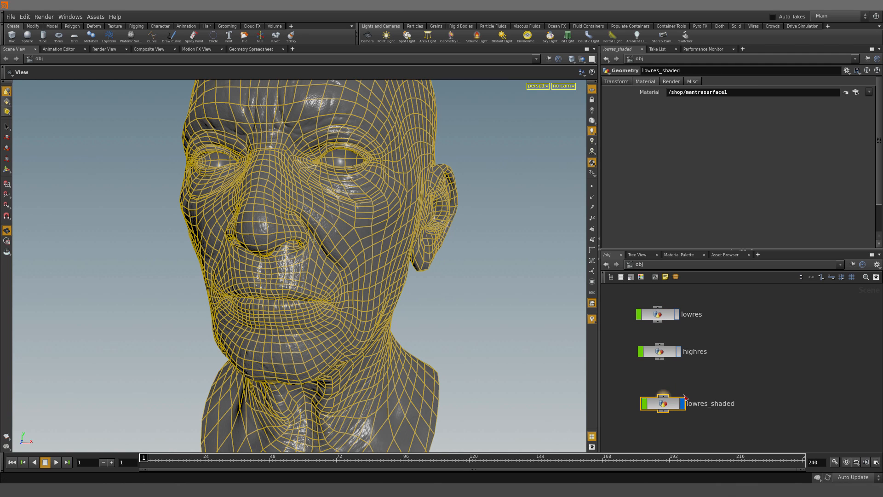
pyautogui.moveTo(729, 93); pyautogui.dragTo(668, 93)
pyautogui.hotkey('ctrl', 'c')
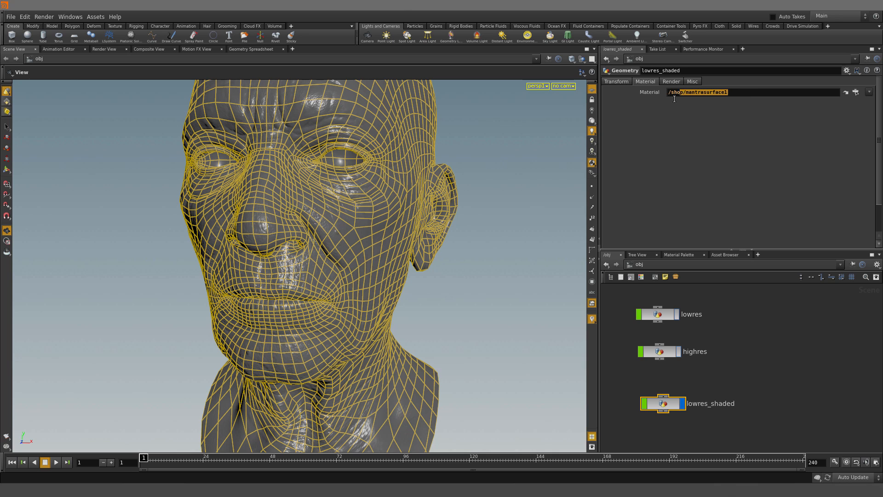
pyautogui.press('BackSpace')
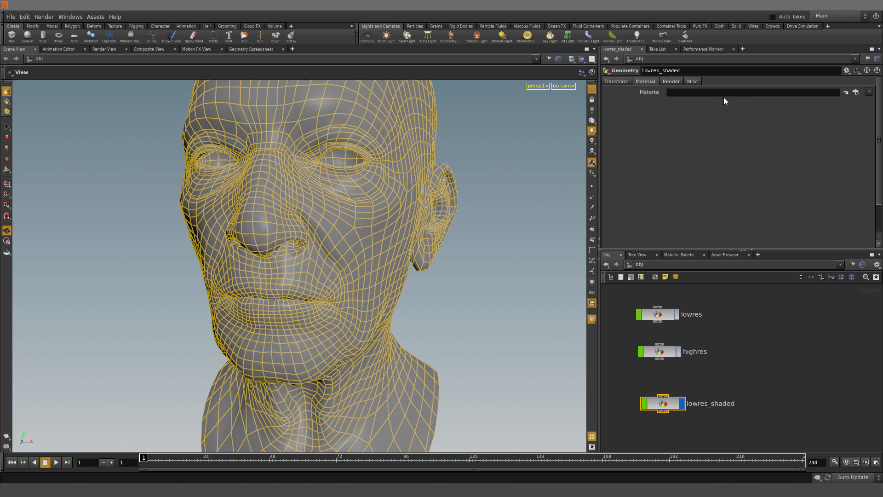
pyautogui.click(755, 322)
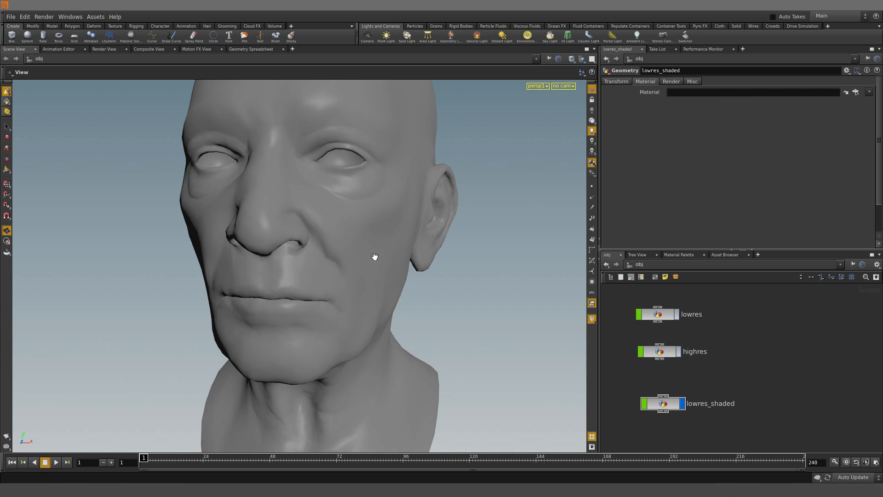
pyautogui.moveTo(374, 257); pyautogui.dragTo(428, 256)
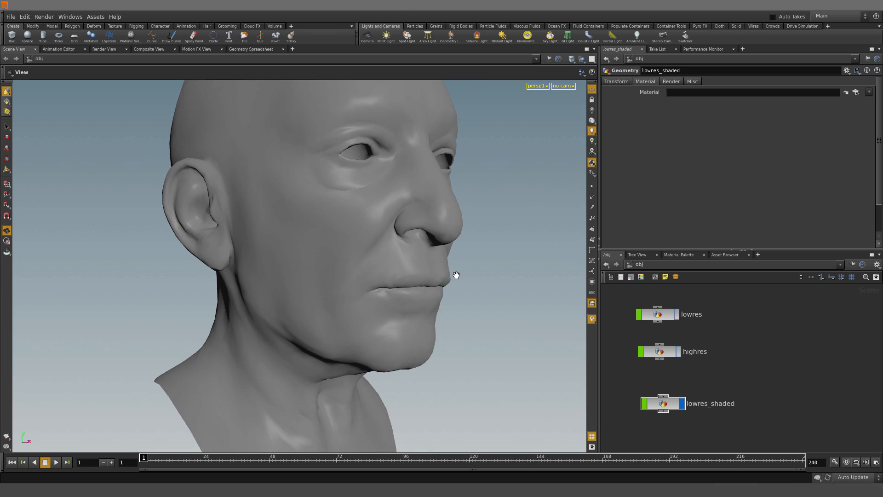
# - Reassign the material /shop/mantrasurface1 to the lowres_shaded object
pyautogui.click(668, 404)
pyautogui.moveTo(386, 295); pyautogui.dragTo(349, 301)
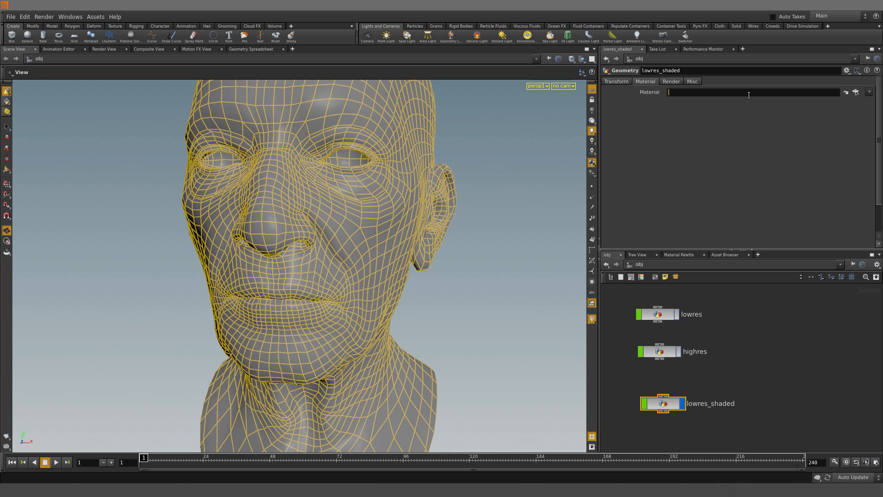
pyautogui.hotkey('ctrl', 'v')
pyautogui.press('Return')
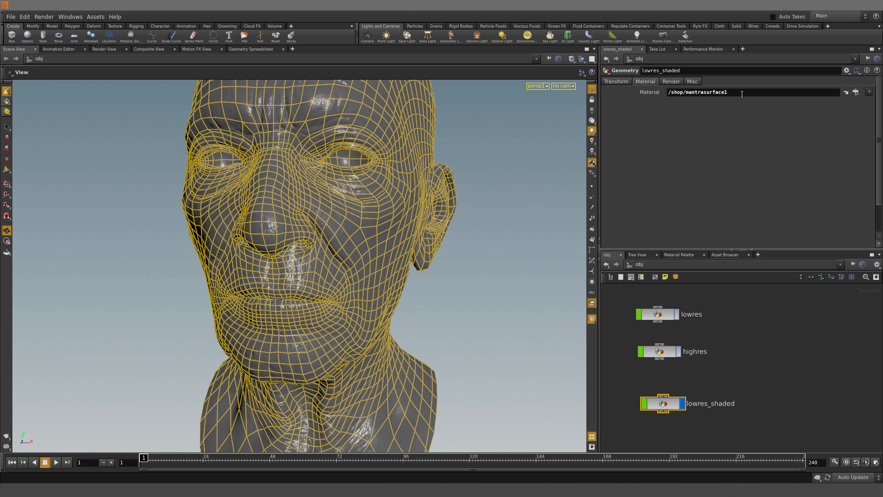
pyautogui.click(810, 381)
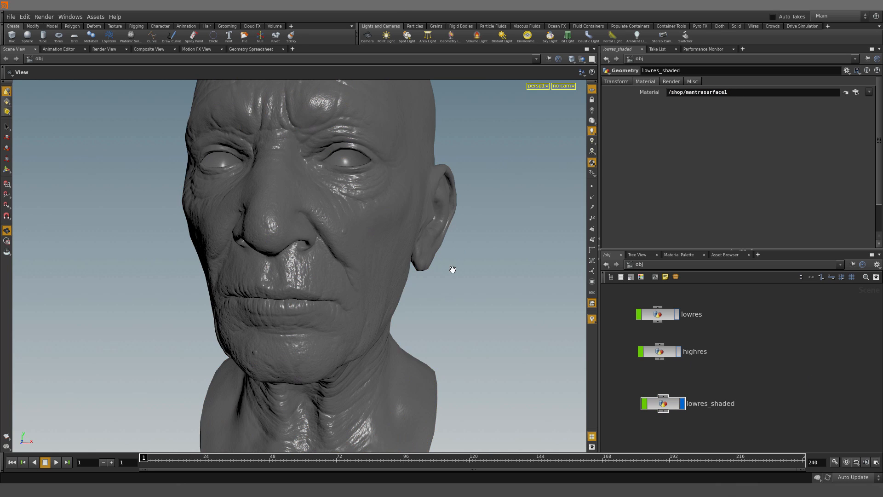
# - Examine the shaded lowres head up close and from a distance in an enlarged viewport, and restore the pane layout
pyautogui.moveTo(453, 269); pyautogui.dragTo(434, 256)
pyautogui.hotkey('ctrl', 'b')
pyautogui.scroll(3, 450, 293)
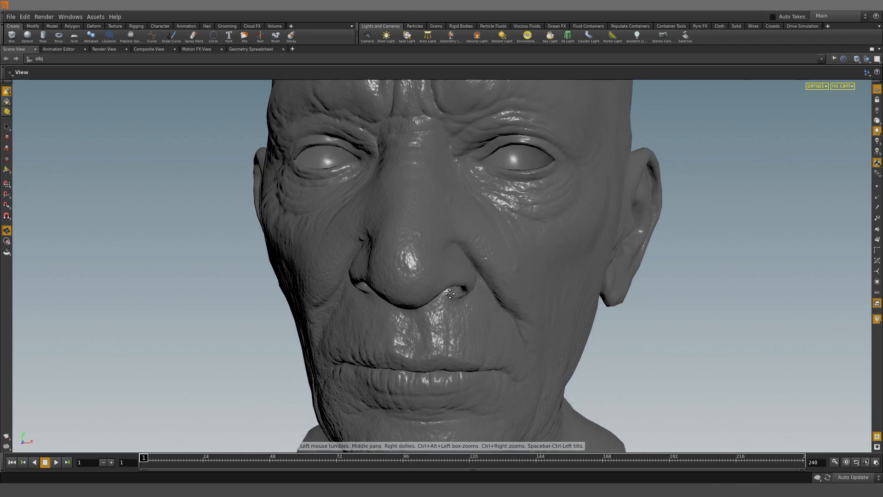
pyautogui.moveTo(450, 293); pyautogui.dragTo(412, 217)
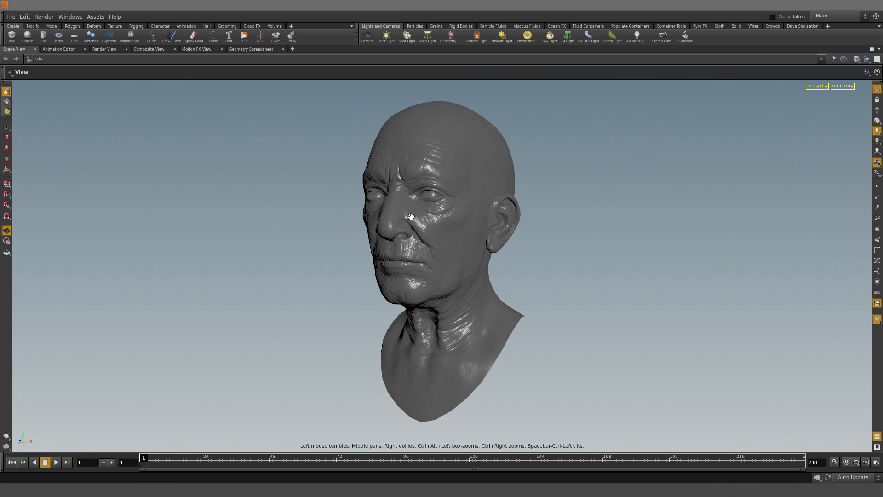
pyautogui.moveTo(412, 217); pyautogui.dragTo(413, 223, button='right')
pyautogui.moveTo(413, 223); pyautogui.dragTo(407, 227, button='middle')
pyautogui.hotkey('ctrl', 'b')
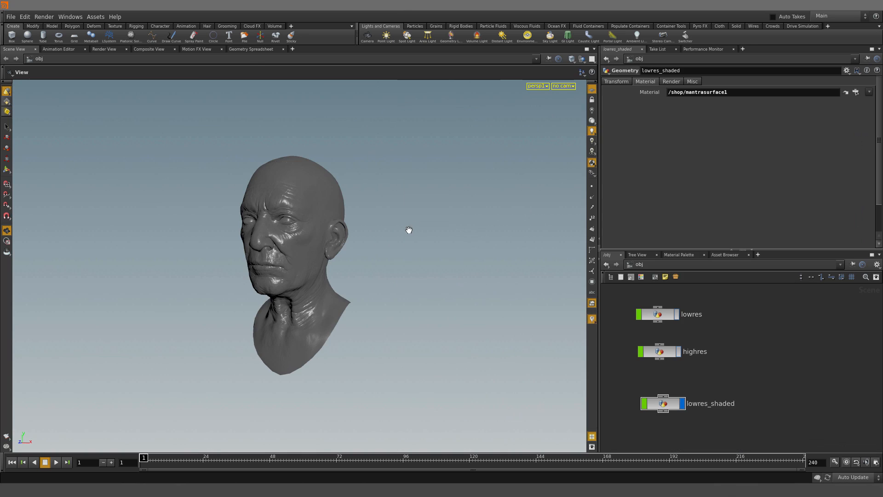
# - Go to the shop network and toggle mantrasurface1's base normal map off and back on to compare the shading
pyautogui.click(631, 264)
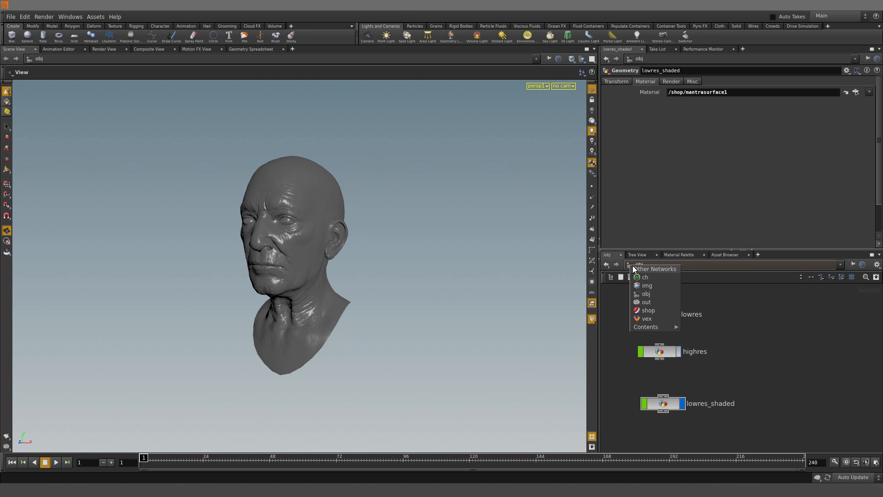
pyautogui.click(660, 311)
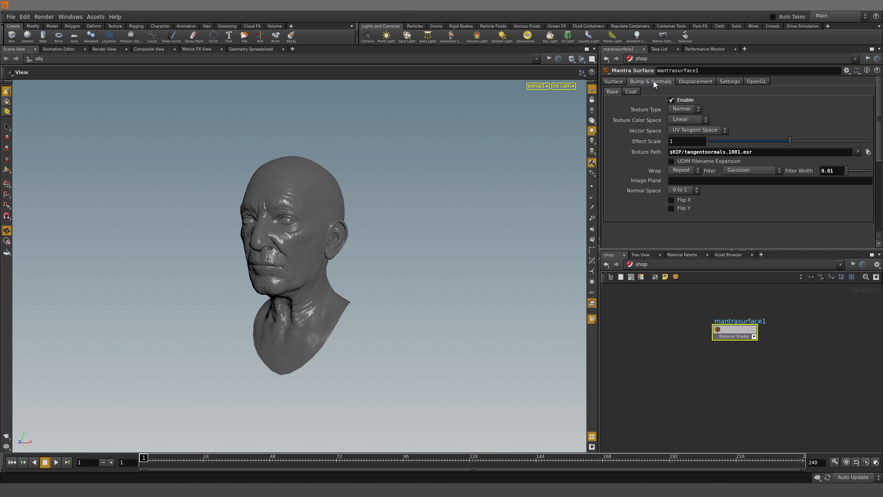
pyautogui.click(683, 100)
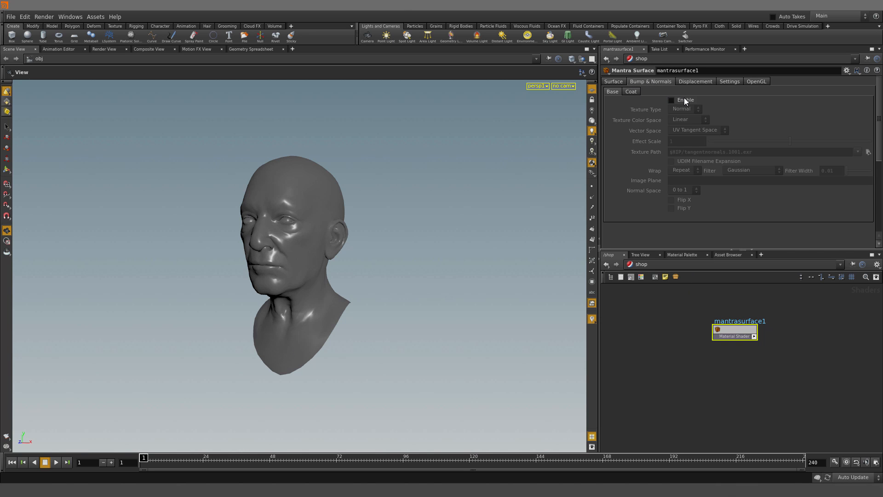
pyautogui.click(683, 100)
# - Review the base normal map's texture type, vector space options and texture path, and inspect the head in the viewport
pyautogui.click(690, 109)
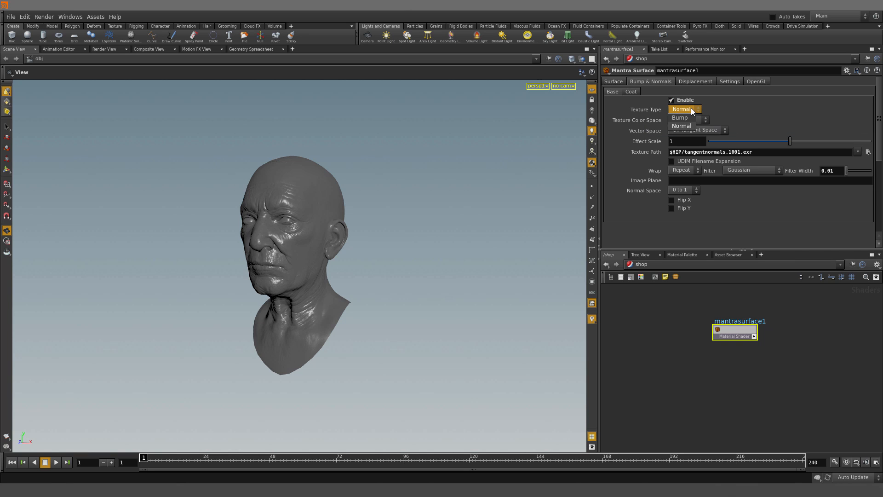
pyautogui.click(715, 133)
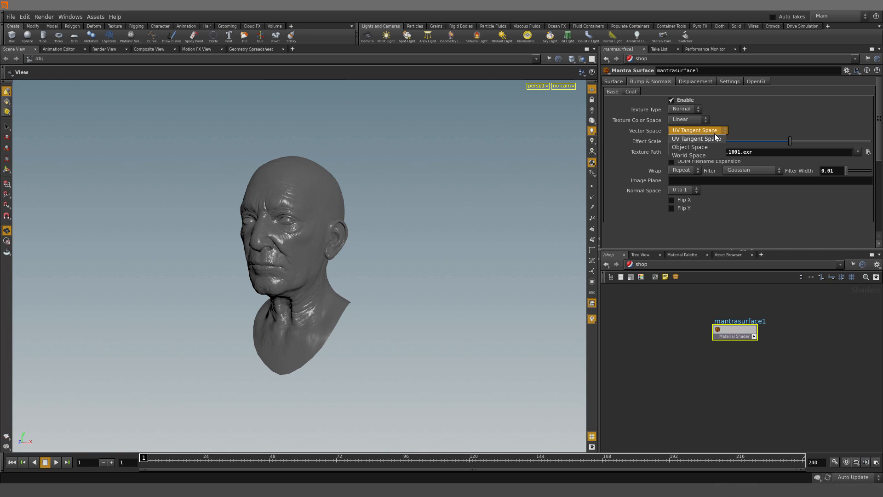
pyautogui.click(714, 134)
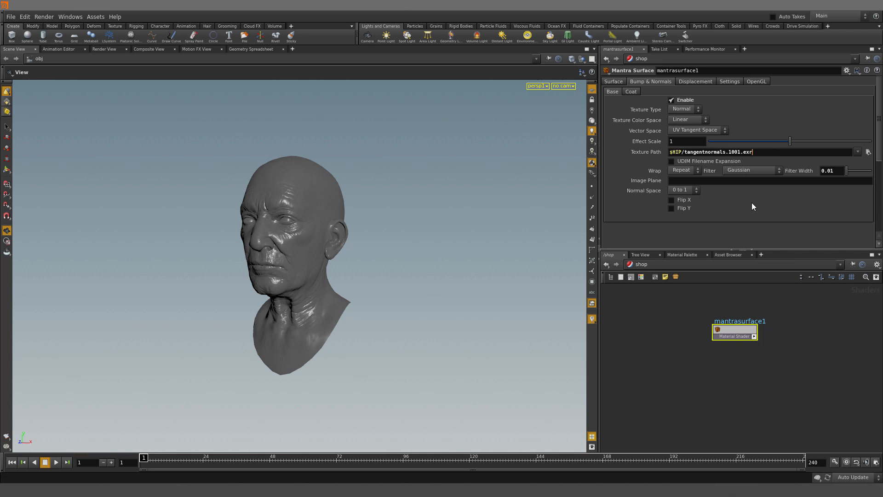
pyautogui.click(827, 360)
pyautogui.moveTo(322, 213)
pyautogui.mouseDown()
pyautogui.moveTo(281, 231)
pyautogui.moveTo(299, 230)
pyautogui.mouseUp()
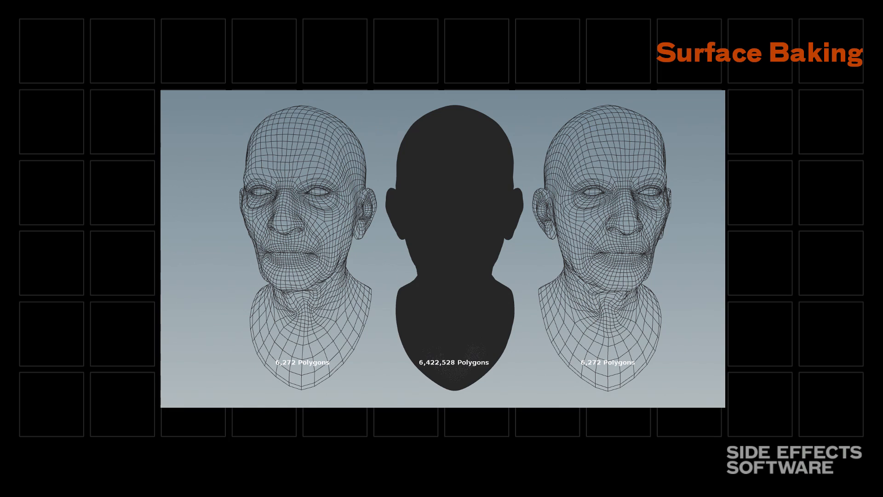